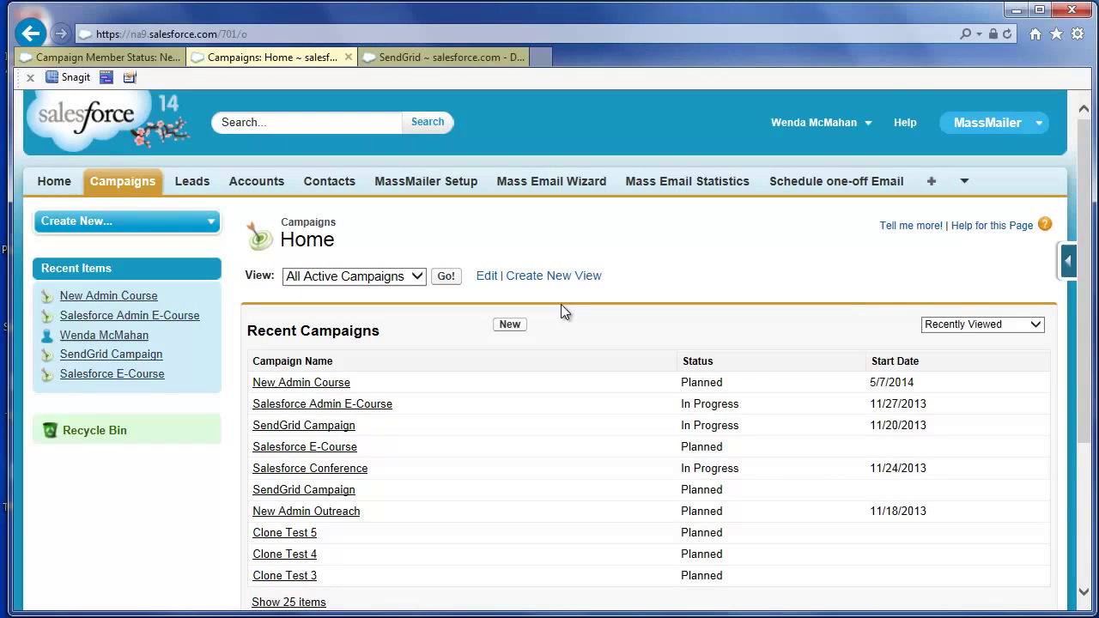
Start a new campaign with the type Webinar and the status In Progress.
click(510, 325)
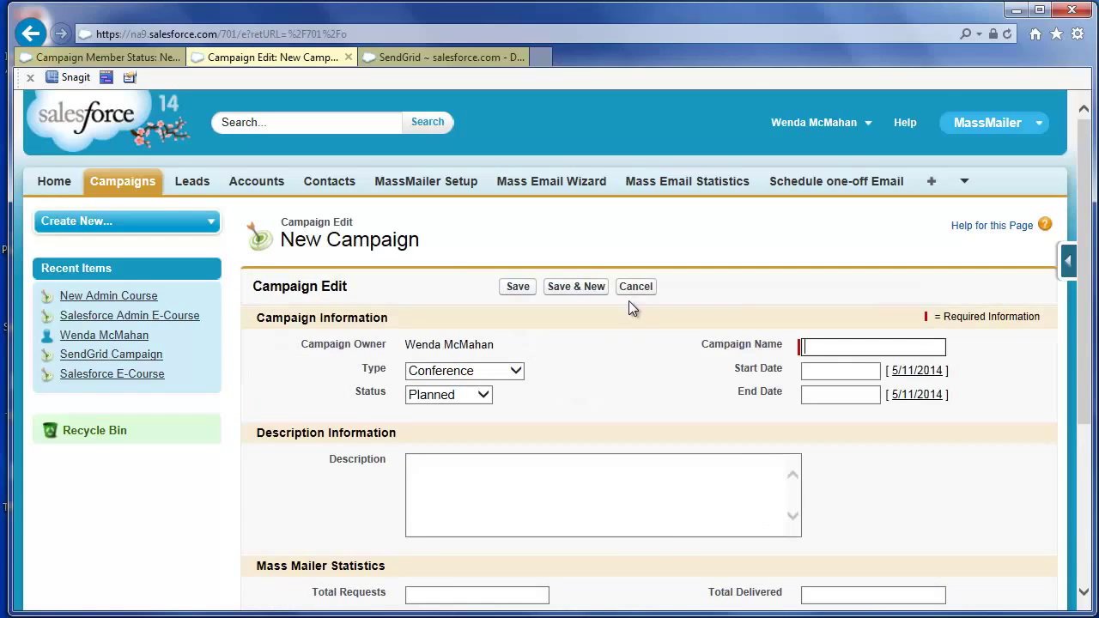
click(493, 374)
click(488, 385)
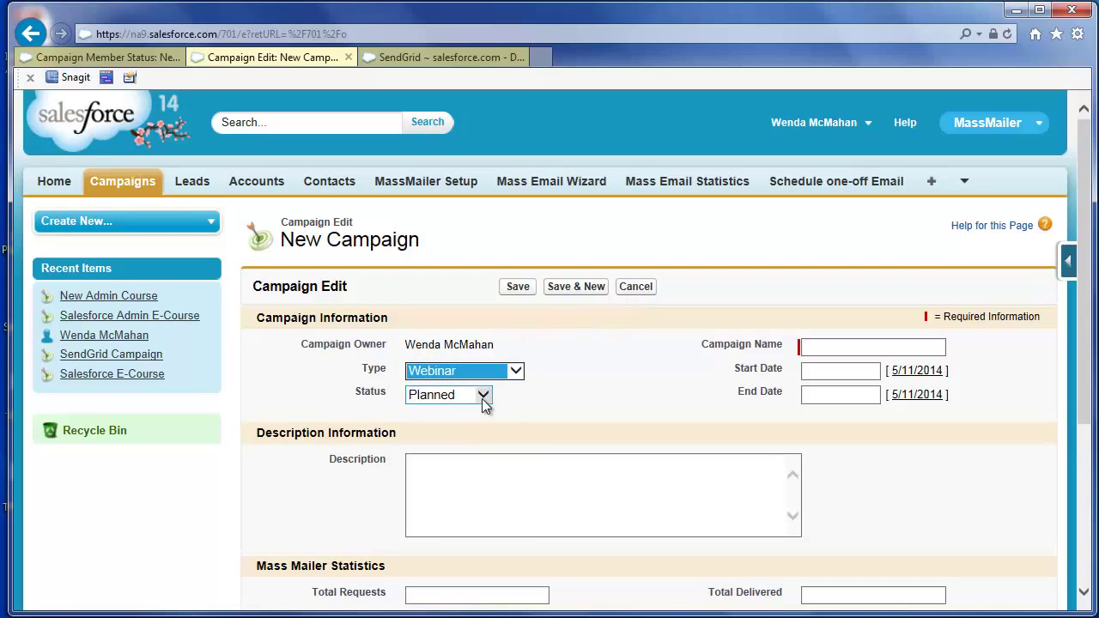
click(460, 394)
click(464, 408)
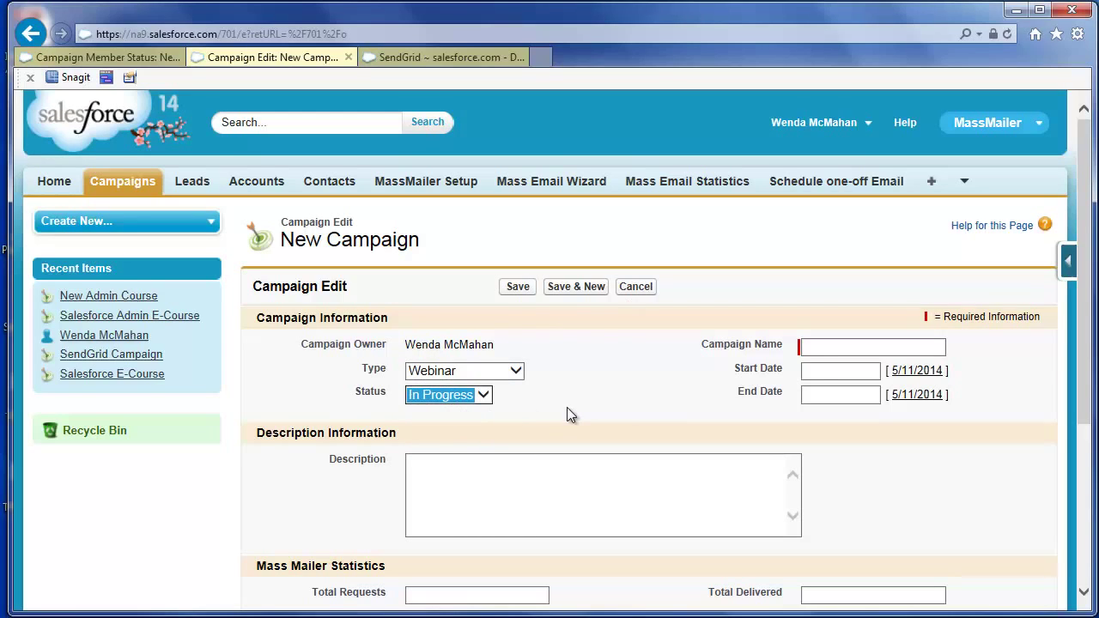
Name the campaign New Client Outreach and set its start date to 5/11/2014 and end date to 5/30/2014.
click(865, 347)
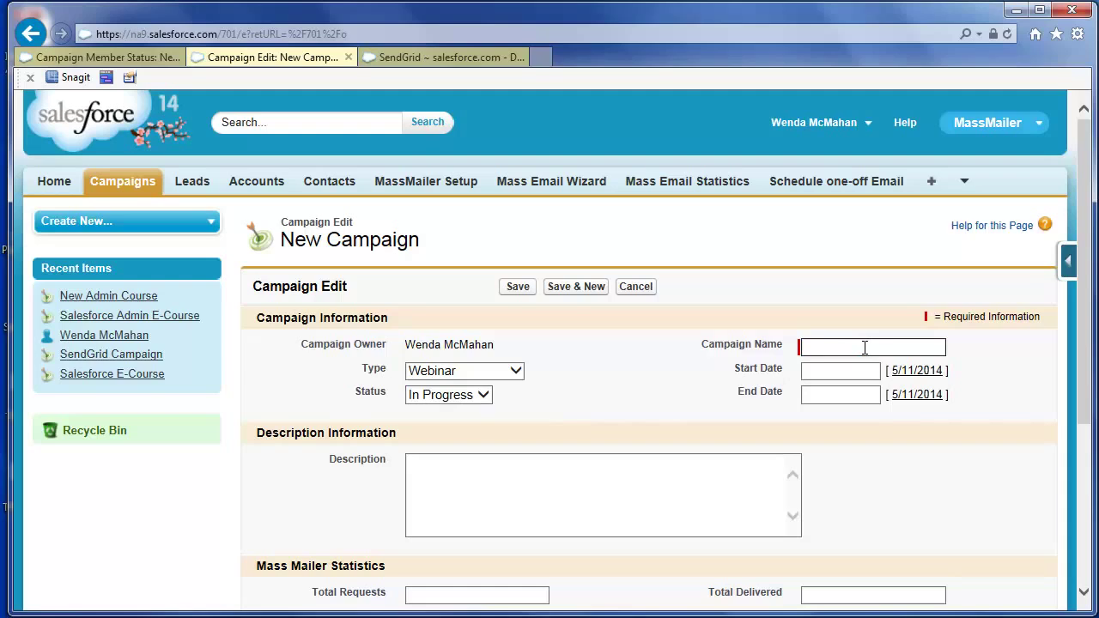
text(New Client Outreach)
click(836, 371)
click(827, 470)
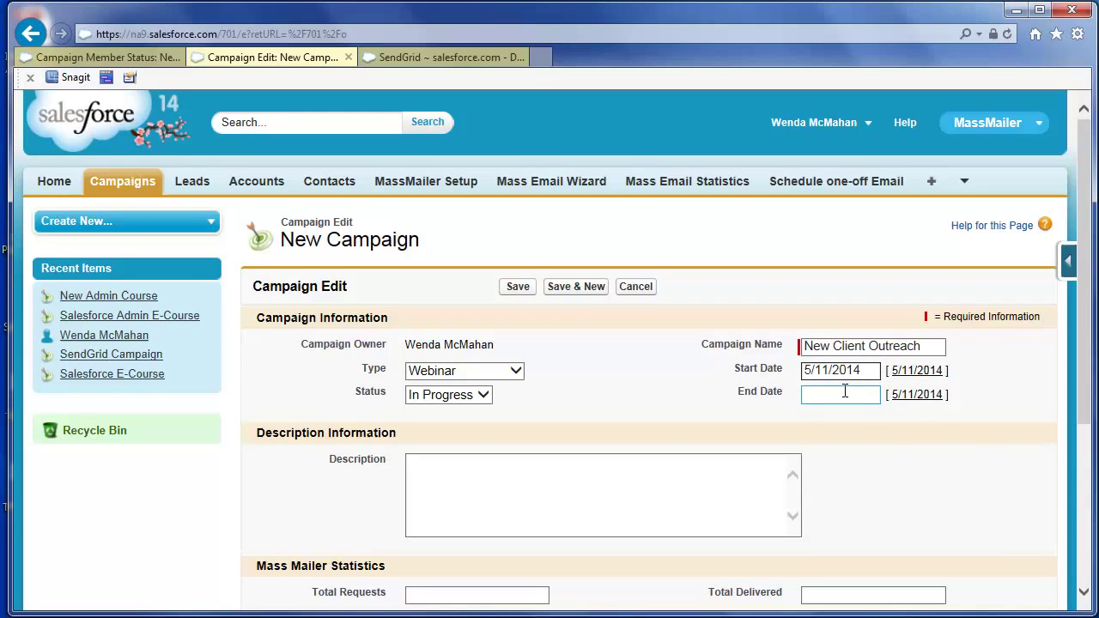
click(845, 394)
click(947, 521)
Enter the description "Campaign to follow up on clients from Dreamforce." and save the campaign.
click(559, 507)
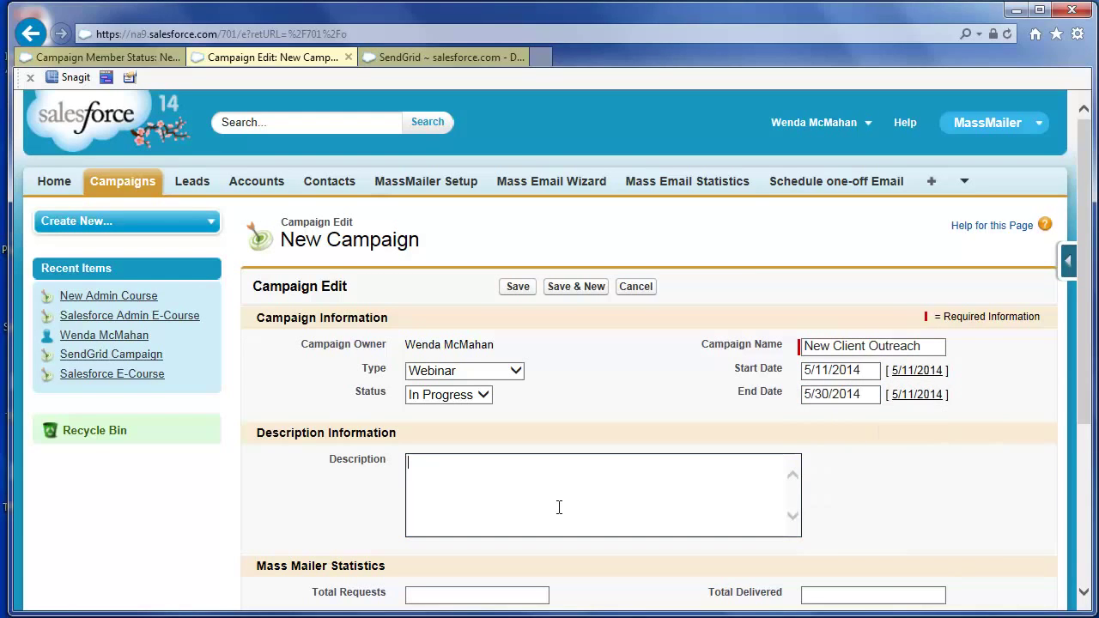
text(Campaign to follow up on clients from Dreamforce.)
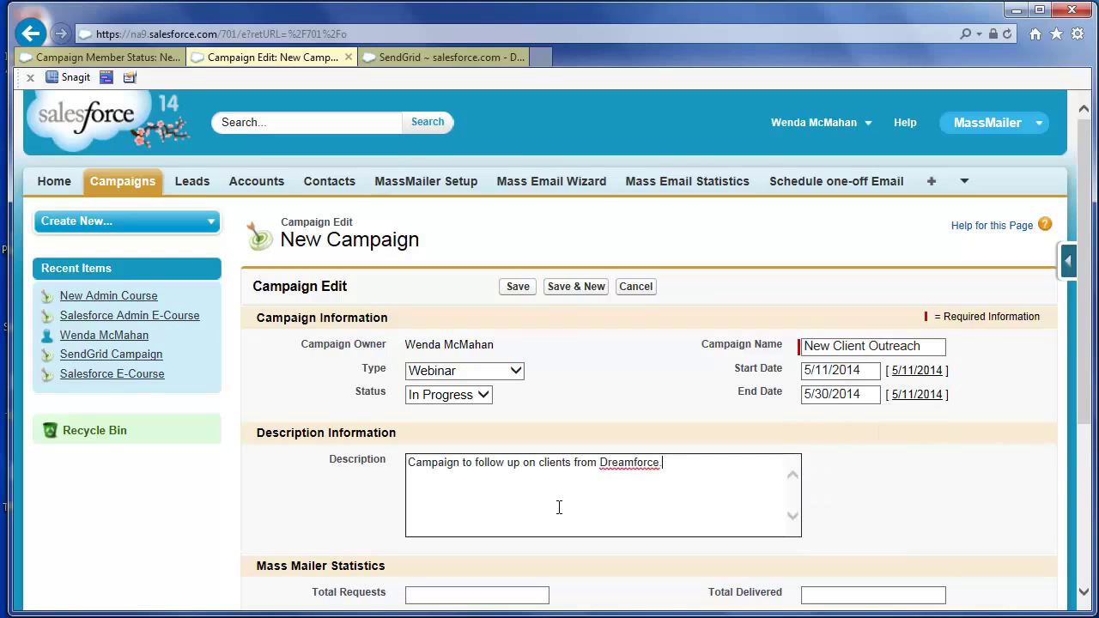
click(522, 287)
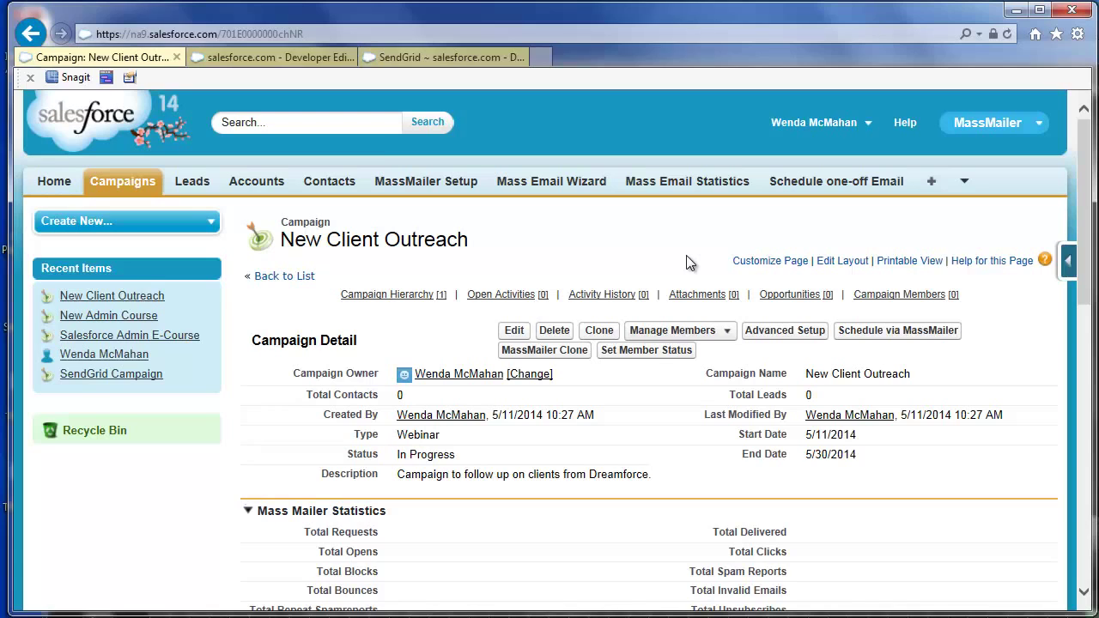
Run Set Member Status on the New Client Outreach campaign and check its member status values in Advanced Setup.
click(651, 352)
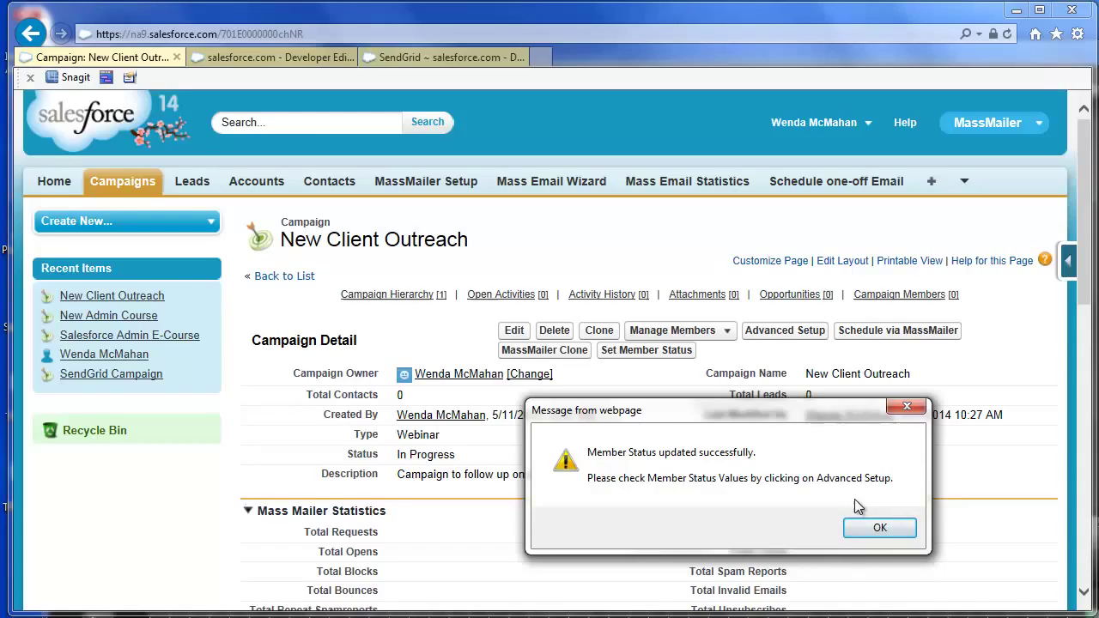
click(885, 531)
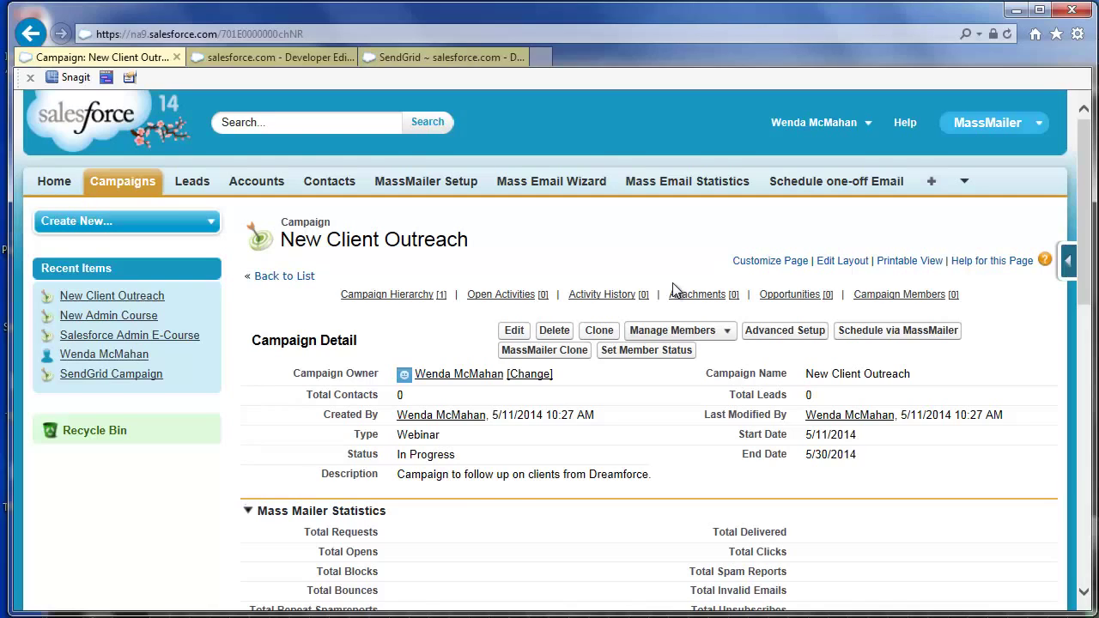
click(782, 335)
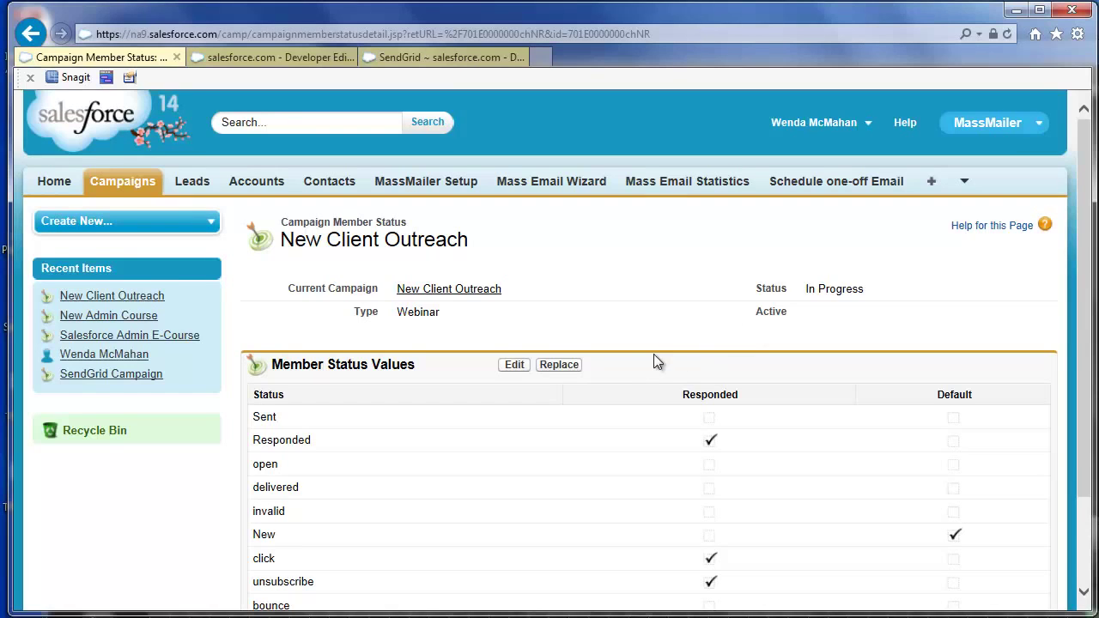
scroll(656, 356, down, 2)
scroll(660, 357, down, 1)
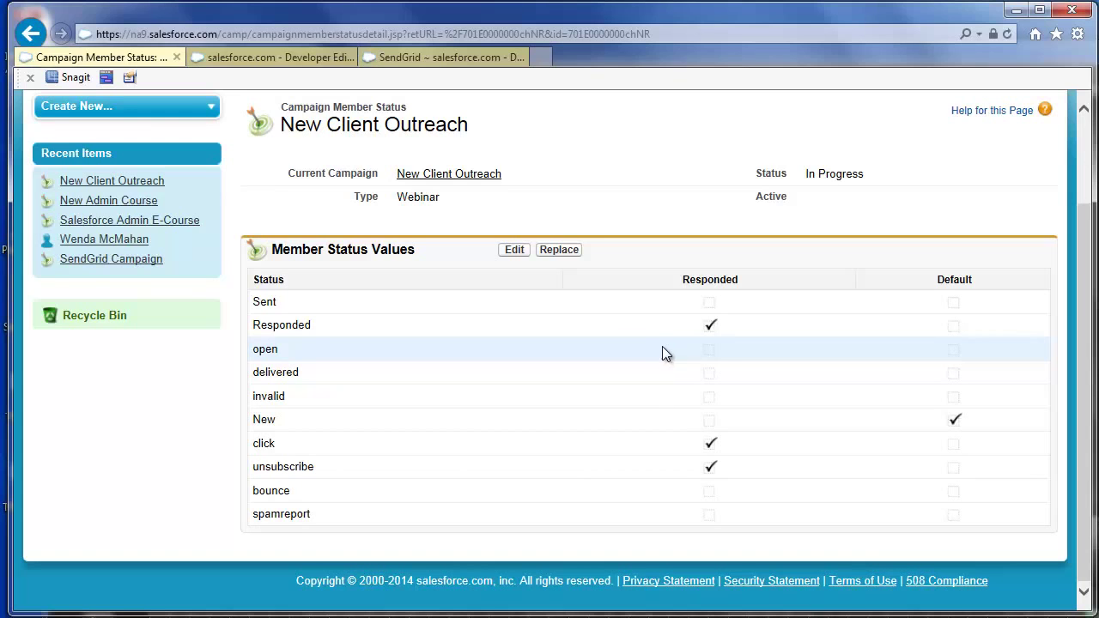
Review the campaign's member status values in edit mode and return to the New Client Outreach campaign.
click(514, 250)
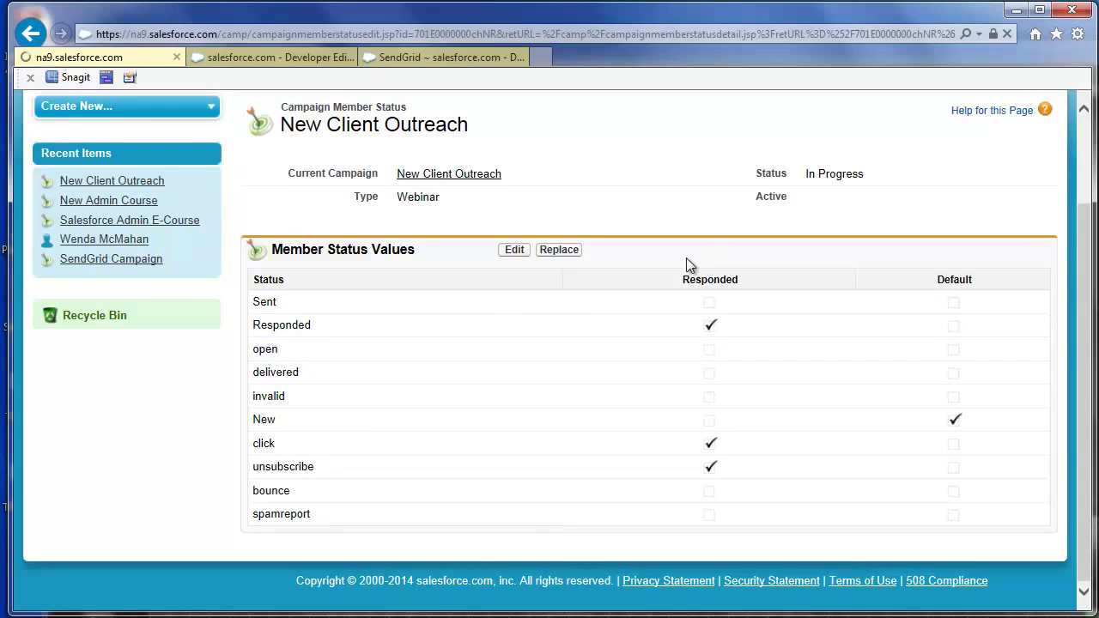
scroll(915, 421, down, 3)
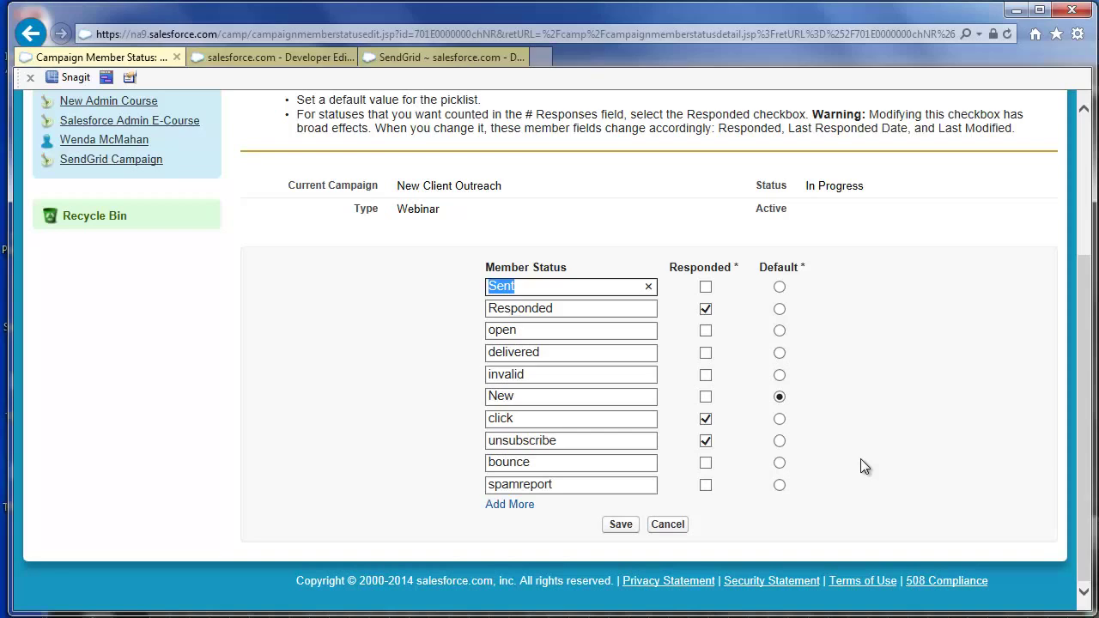
click(620, 524)
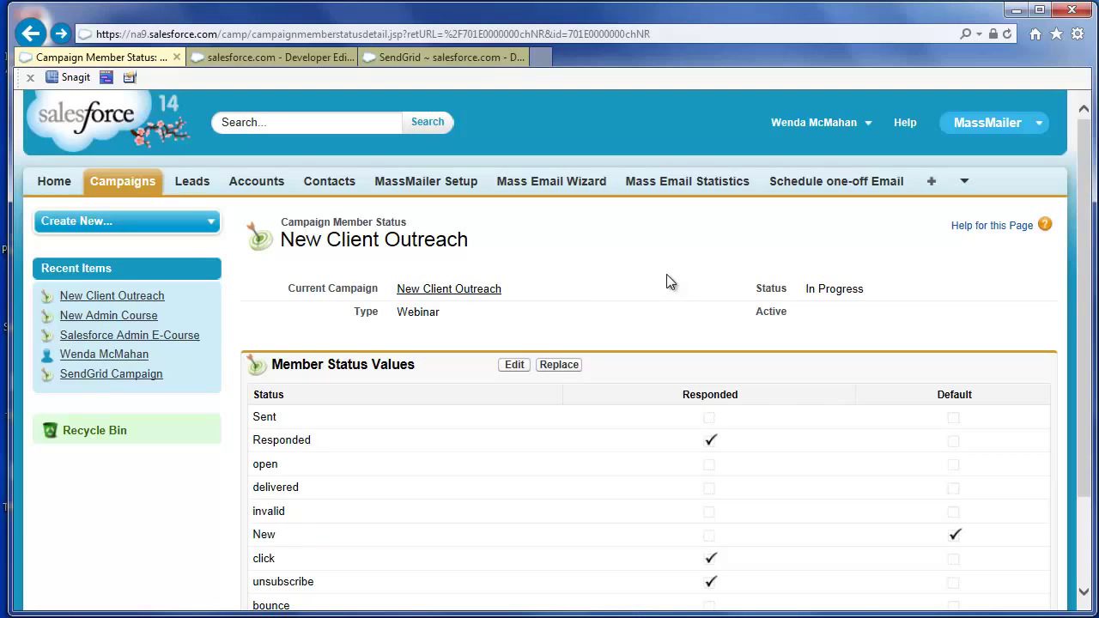
click(431, 290)
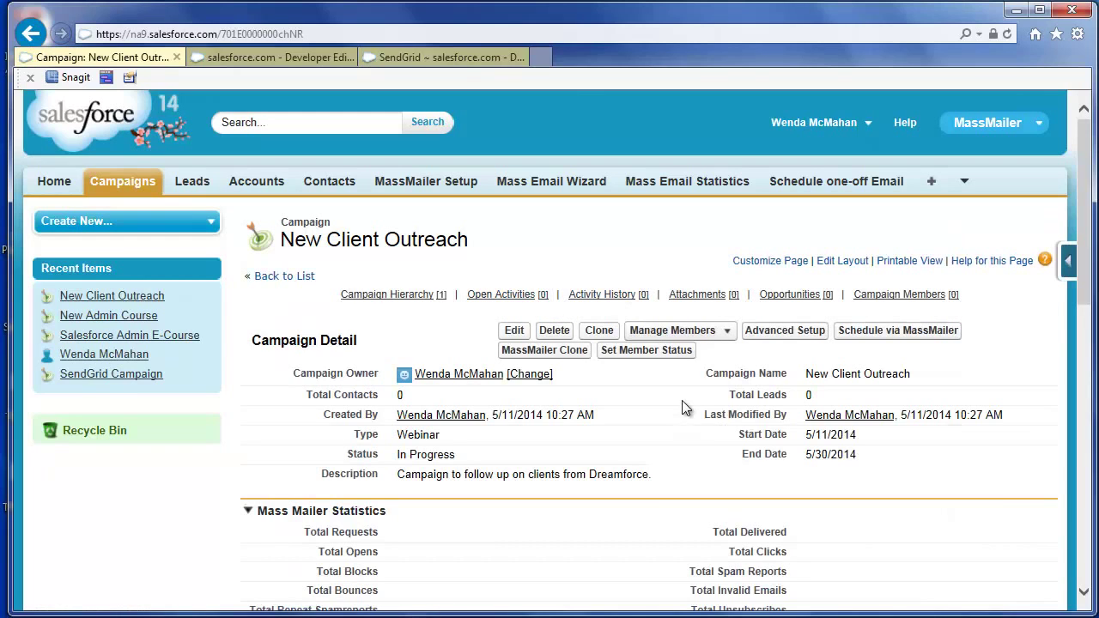
Search for leads to add as campaign members, filtering on Lead Source equals Web.
click(724, 333)
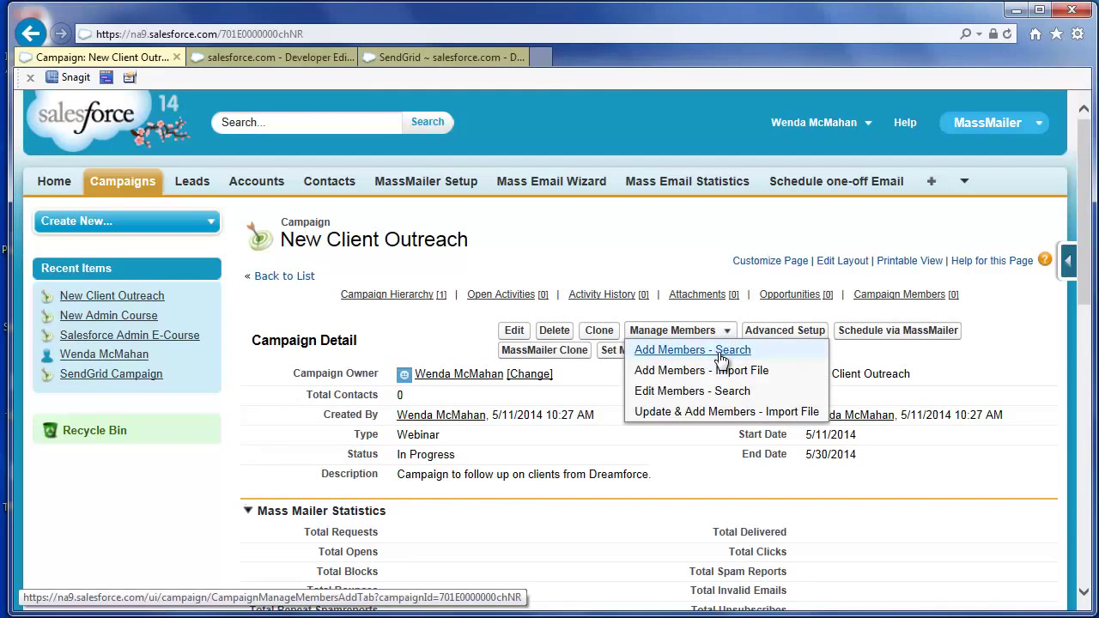
click(719, 353)
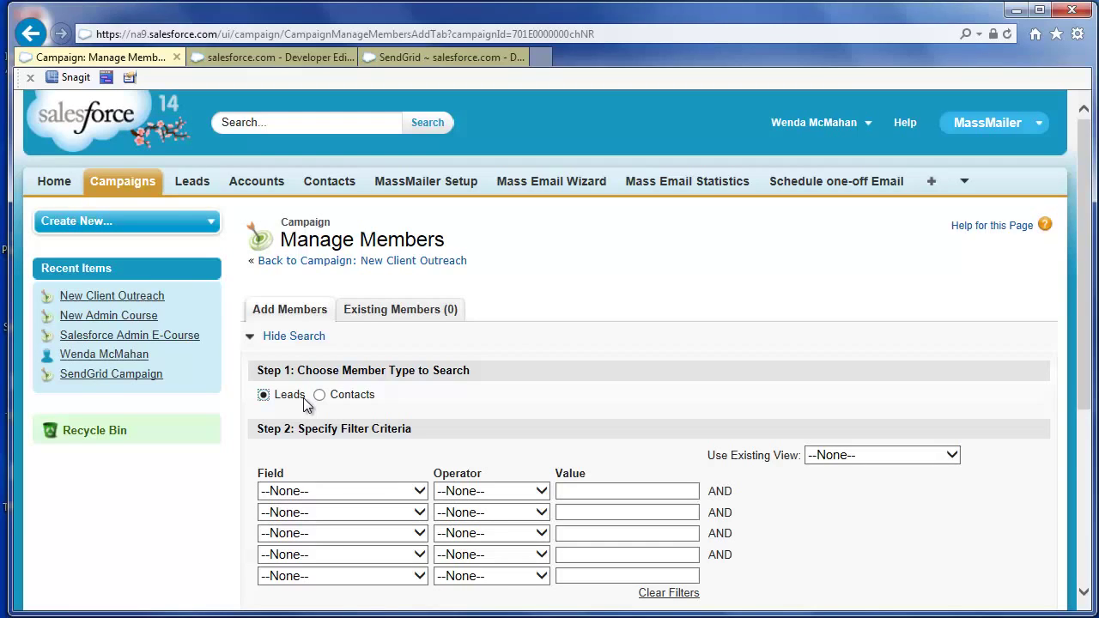
click(419, 492)
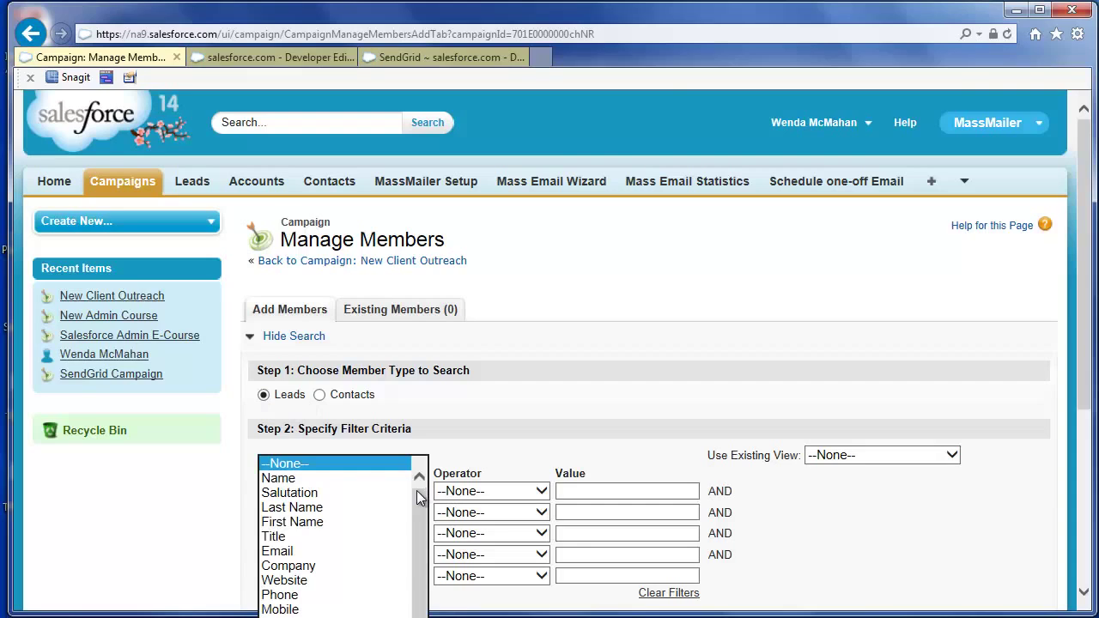
scroll(419, 518, down, 1)
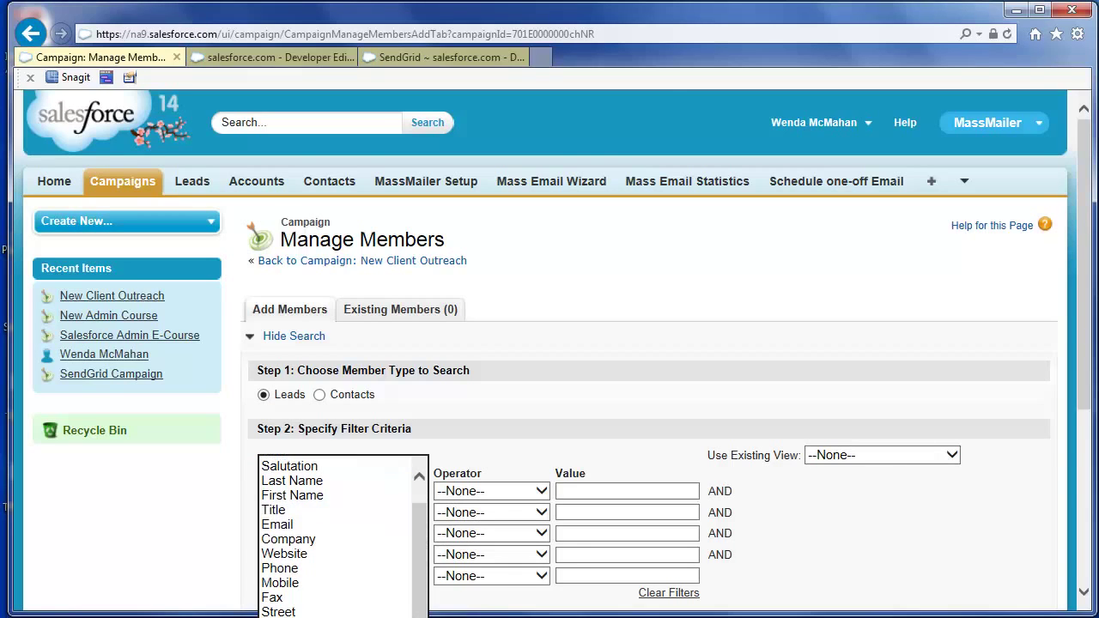
click(326, 601)
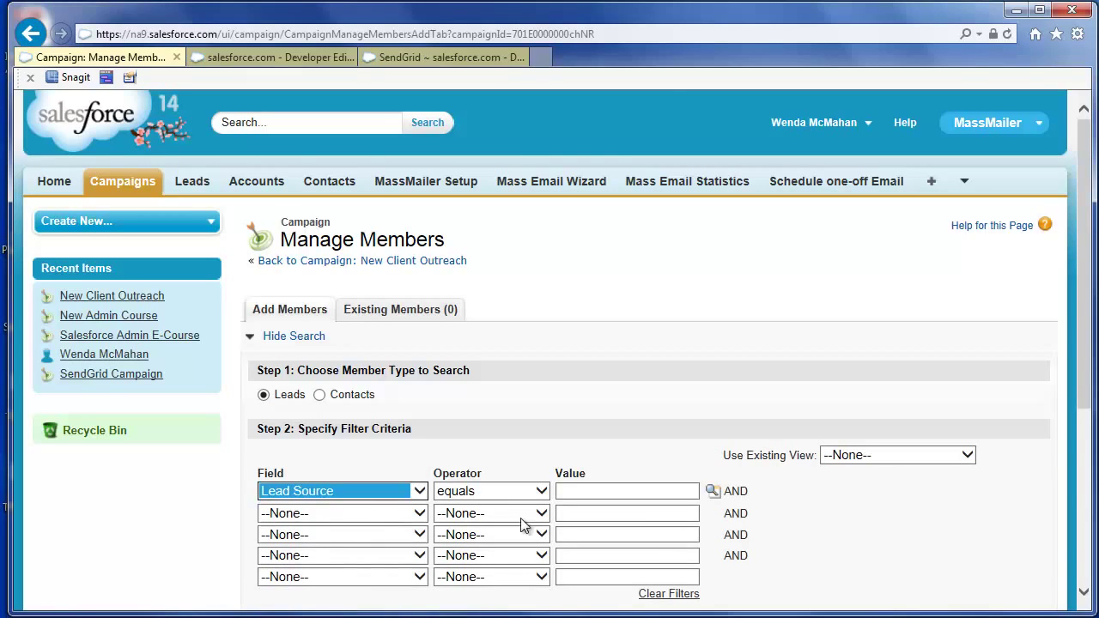
click(600, 493)
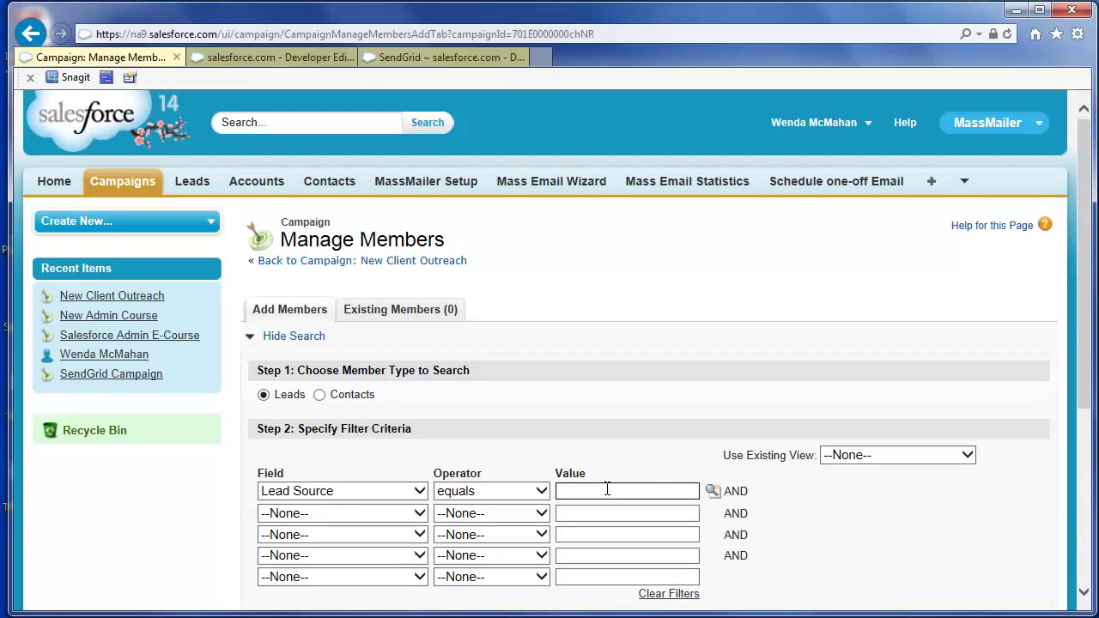
text(Web)
scroll(586, 438, down, 3)
scroll(586, 443, down, 2)
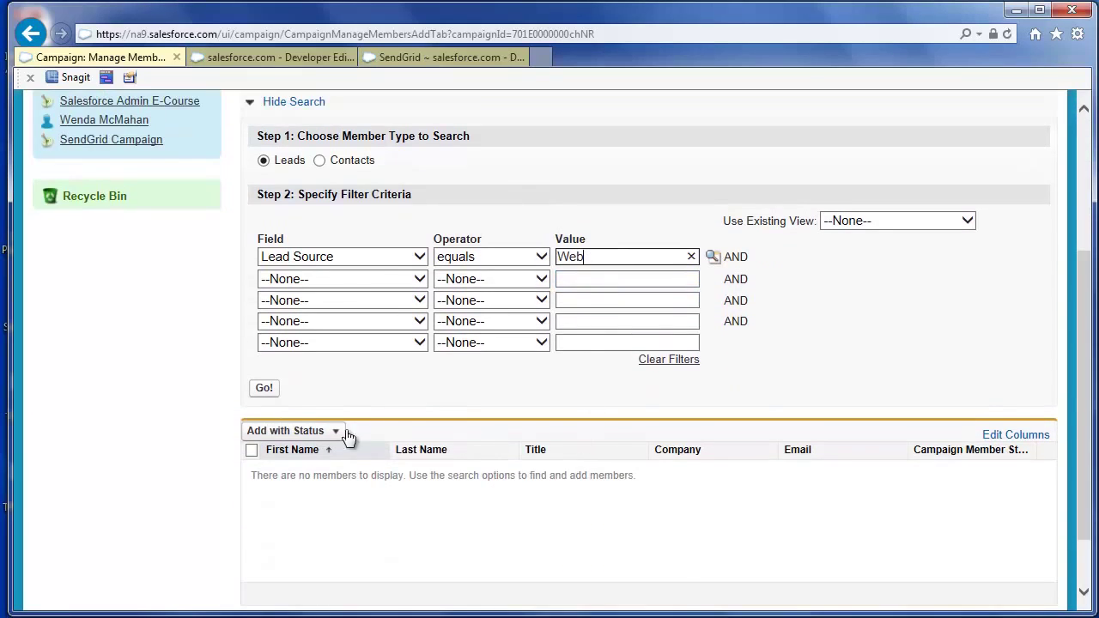
click(265, 393)
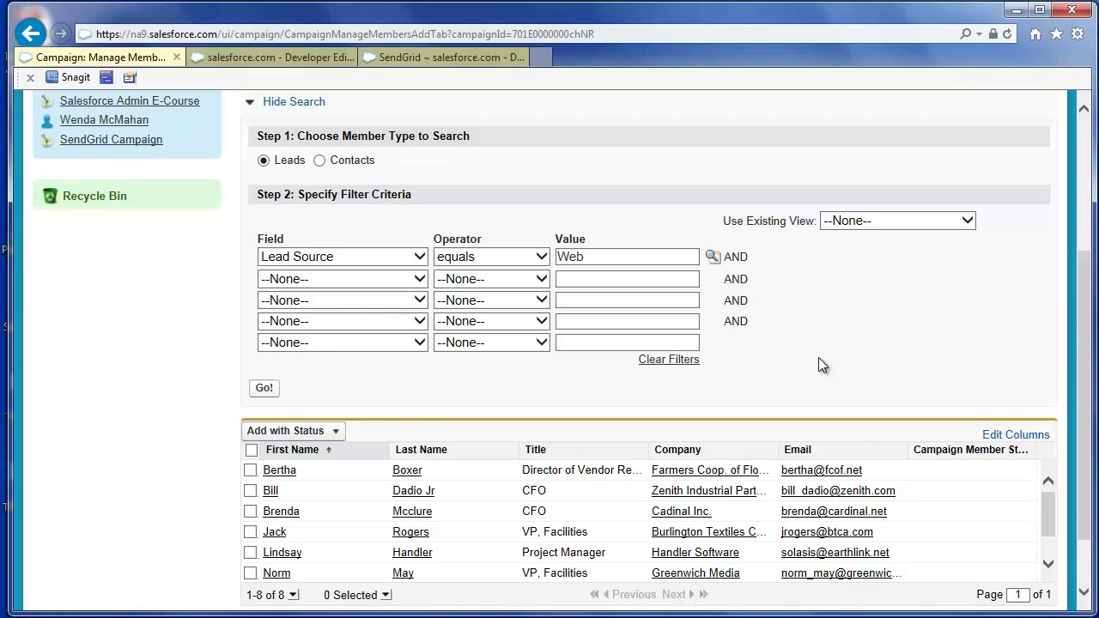
Select all the leads found and add them to the campaign with the status New.
click(251, 450)
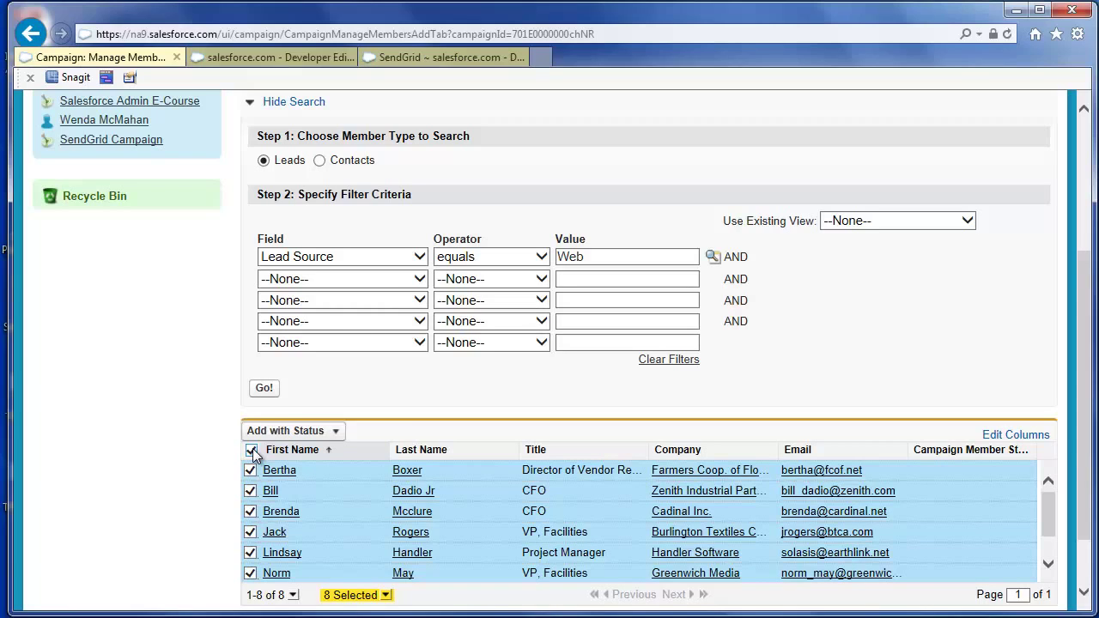
click(336, 432)
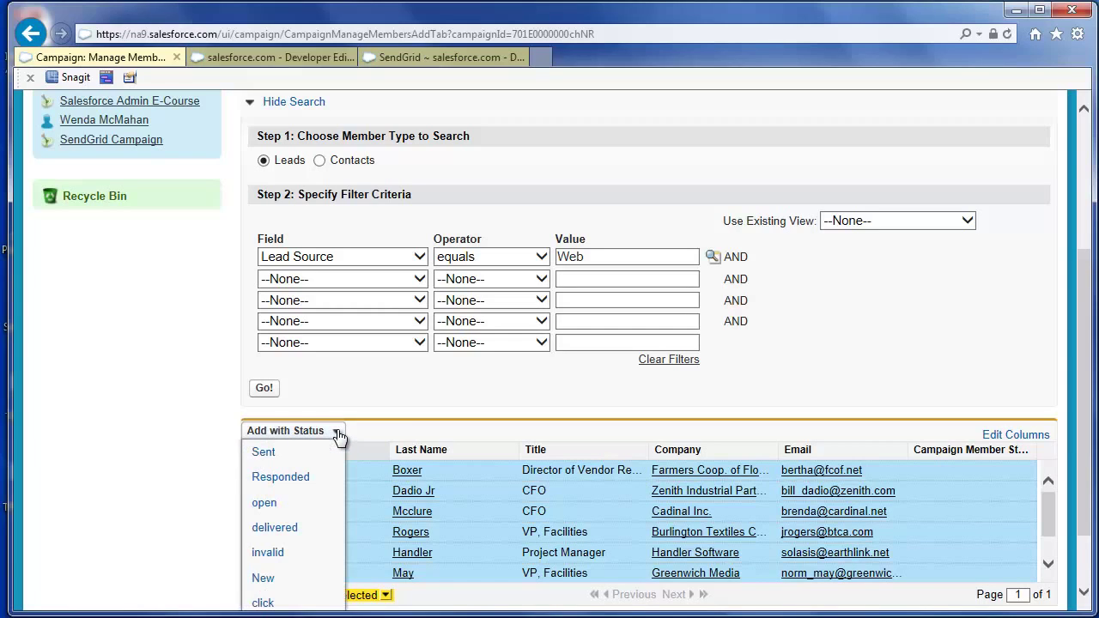
click(264, 579)
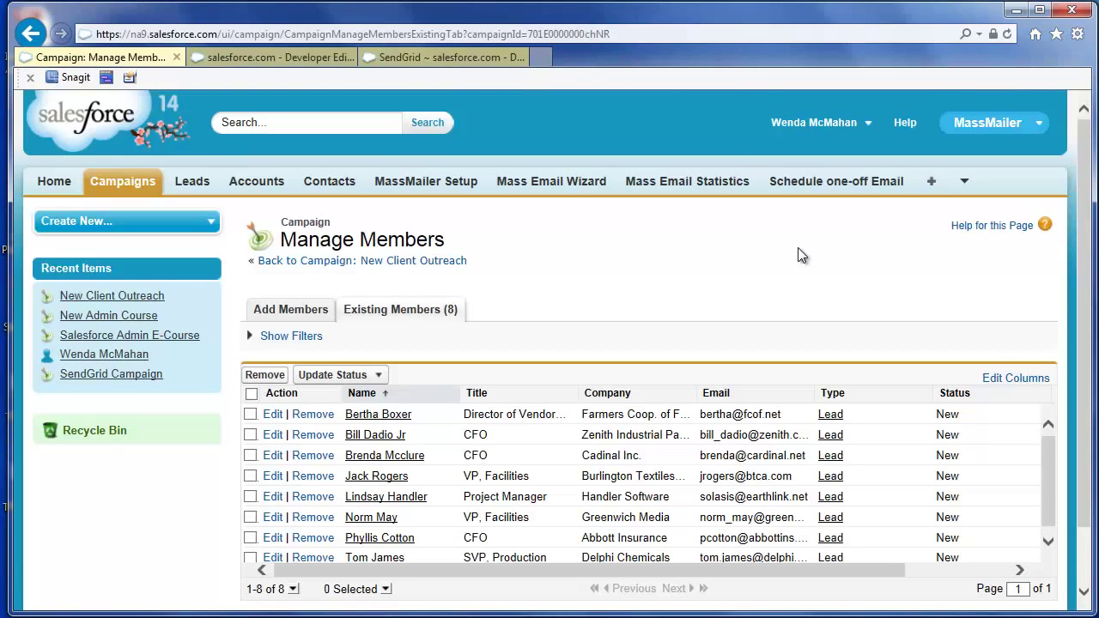
View the add-members search options for contacts and return to the New Client Outreach campaign.
click(288, 310)
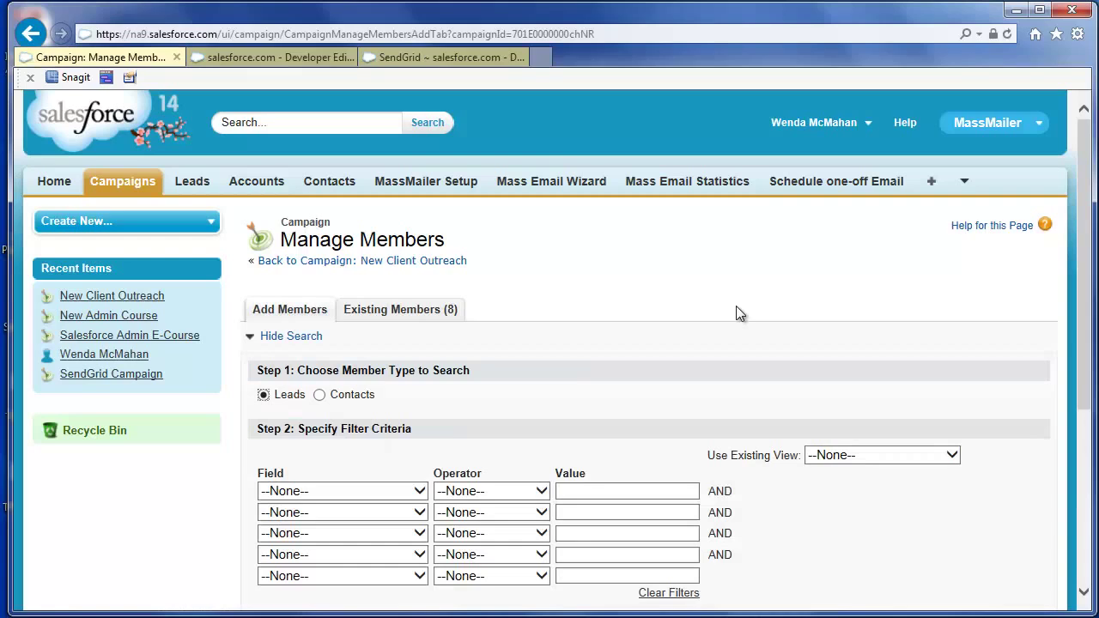
click(320, 395)
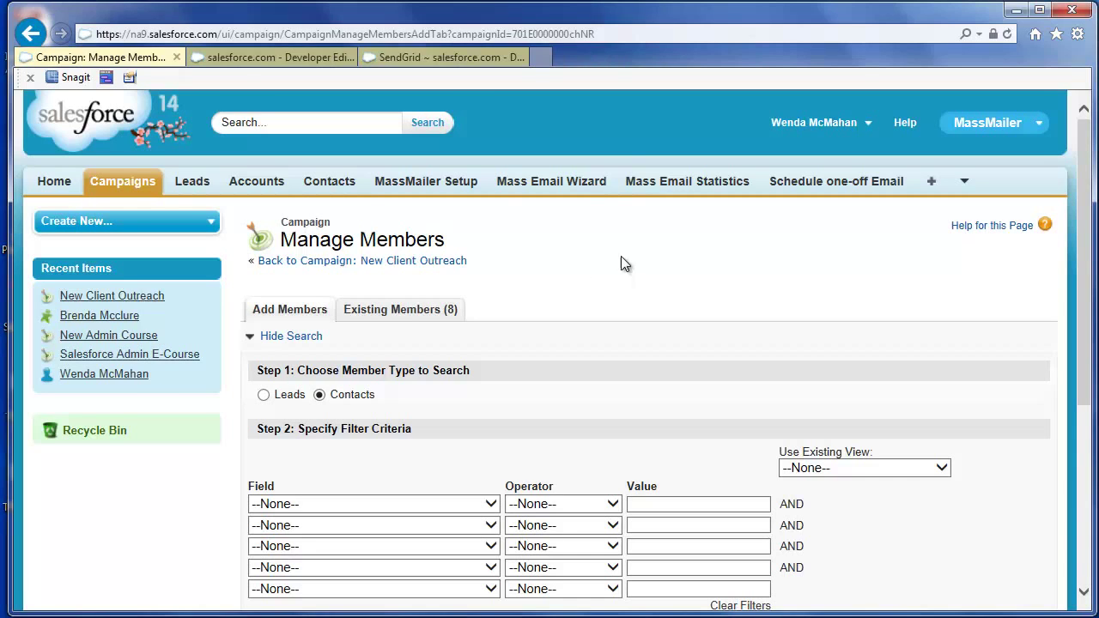
click(410, 263)
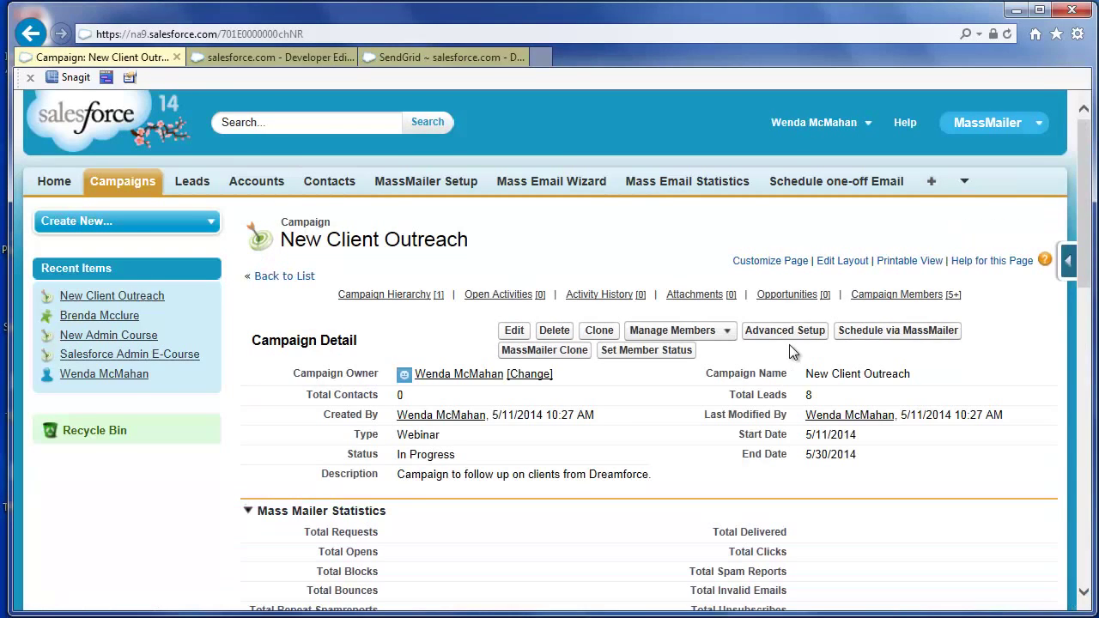
Filter the campaign's existing members by Company starts with Handler and return to the New Client Outreach campaign.
click(727, 331)
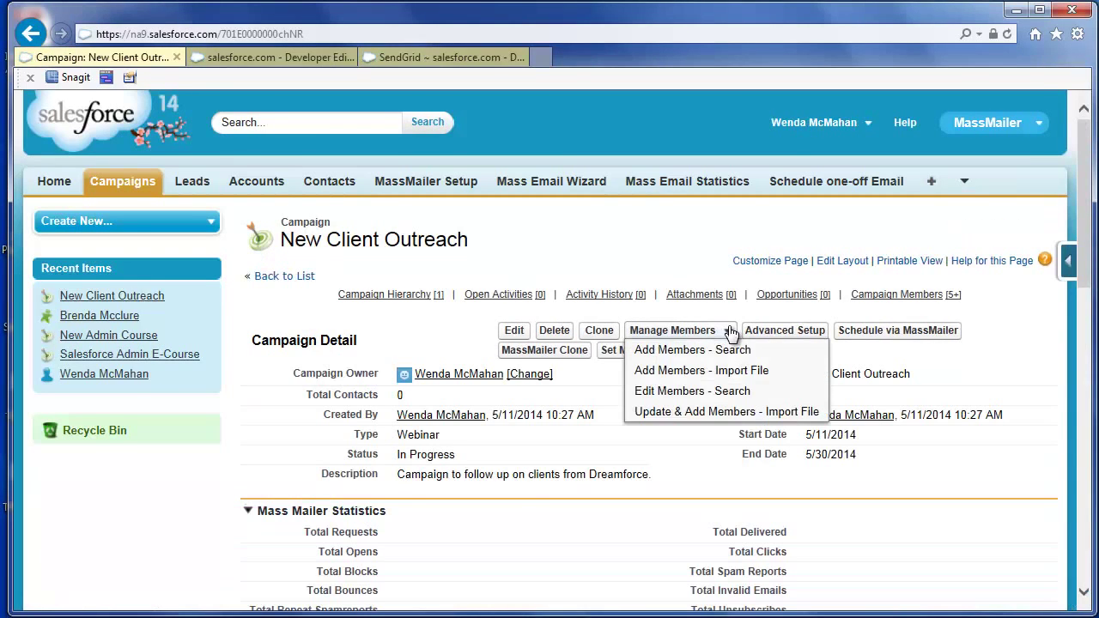
click(697, 391)
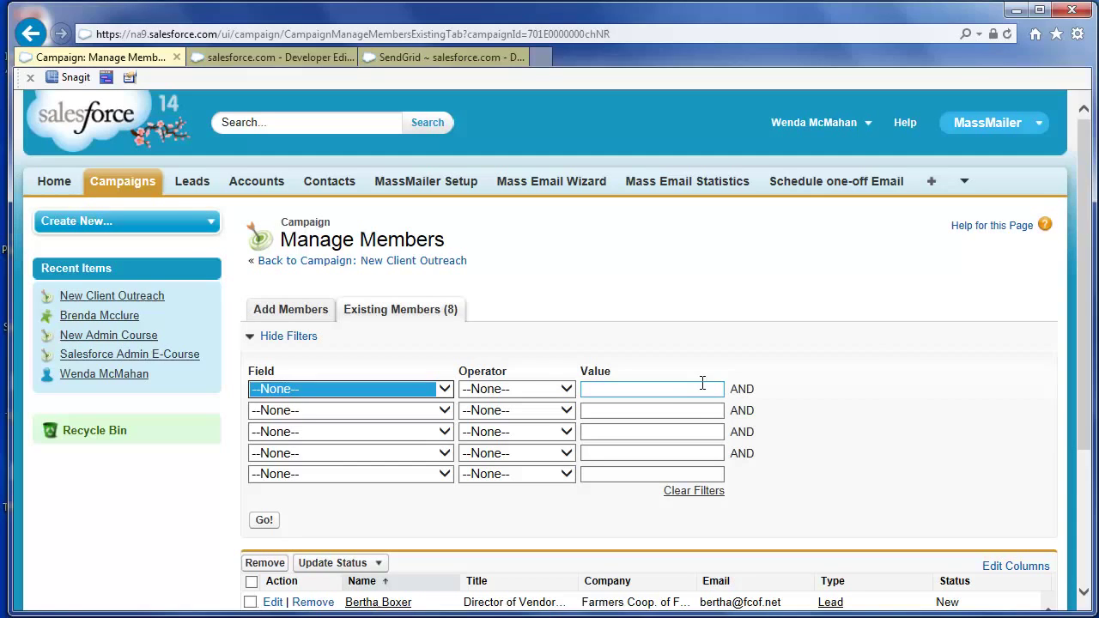
click(444, 389)
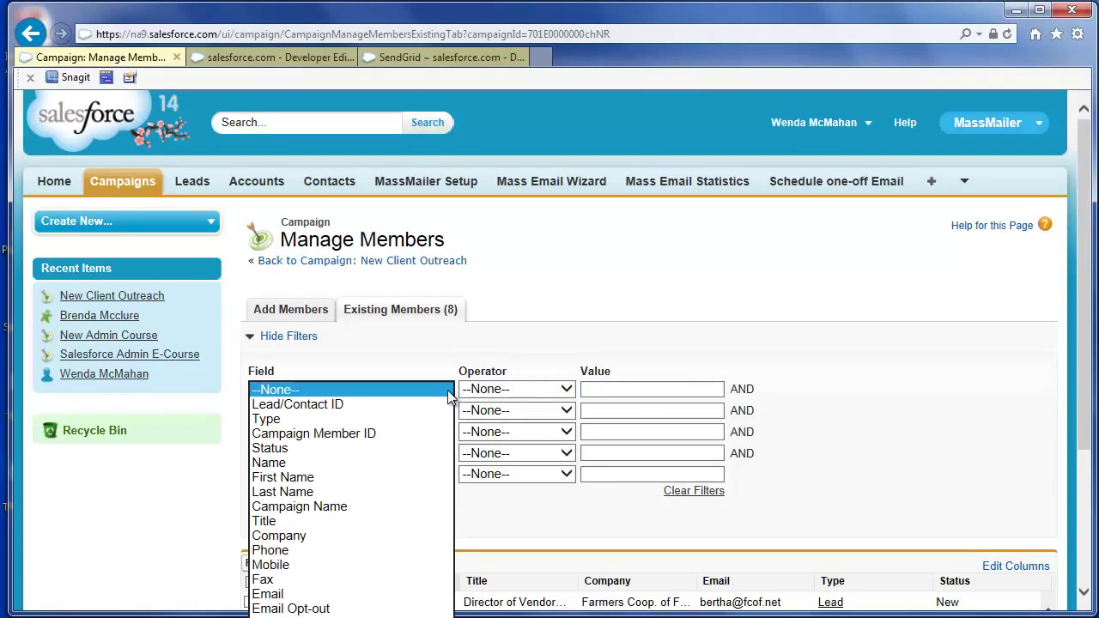
click(307, 533)
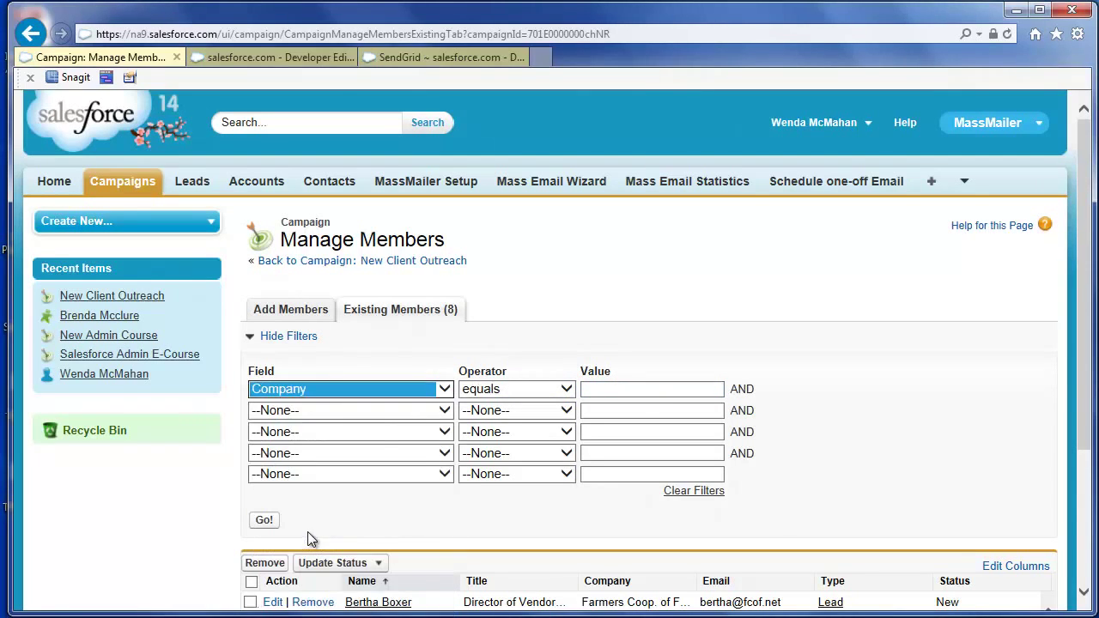
click(525, 389)
click(506, 420)
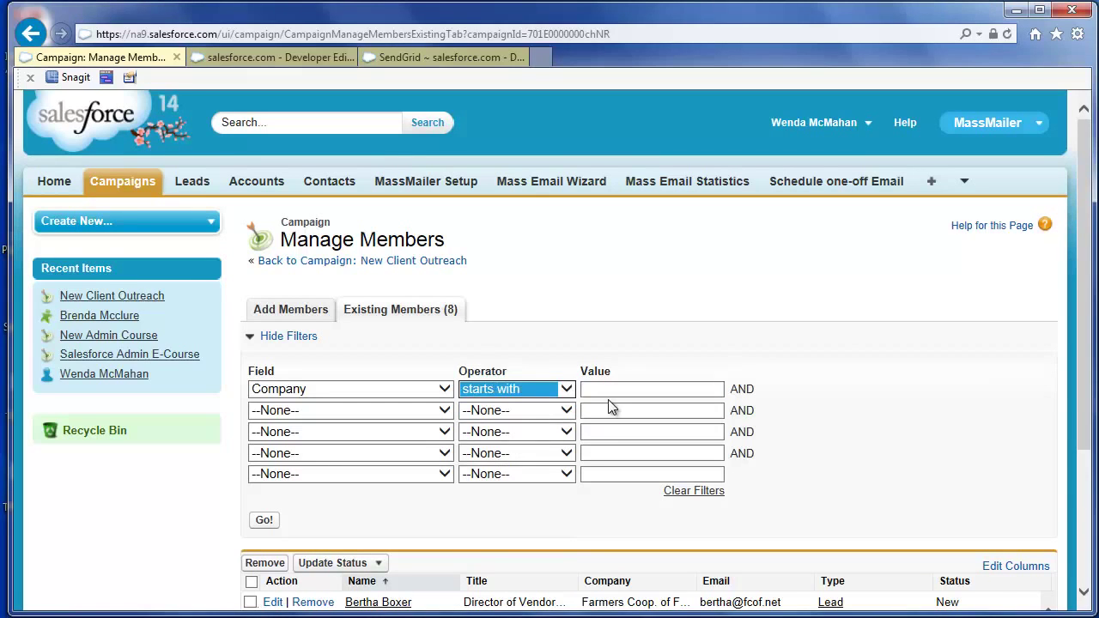
click(613, 389)
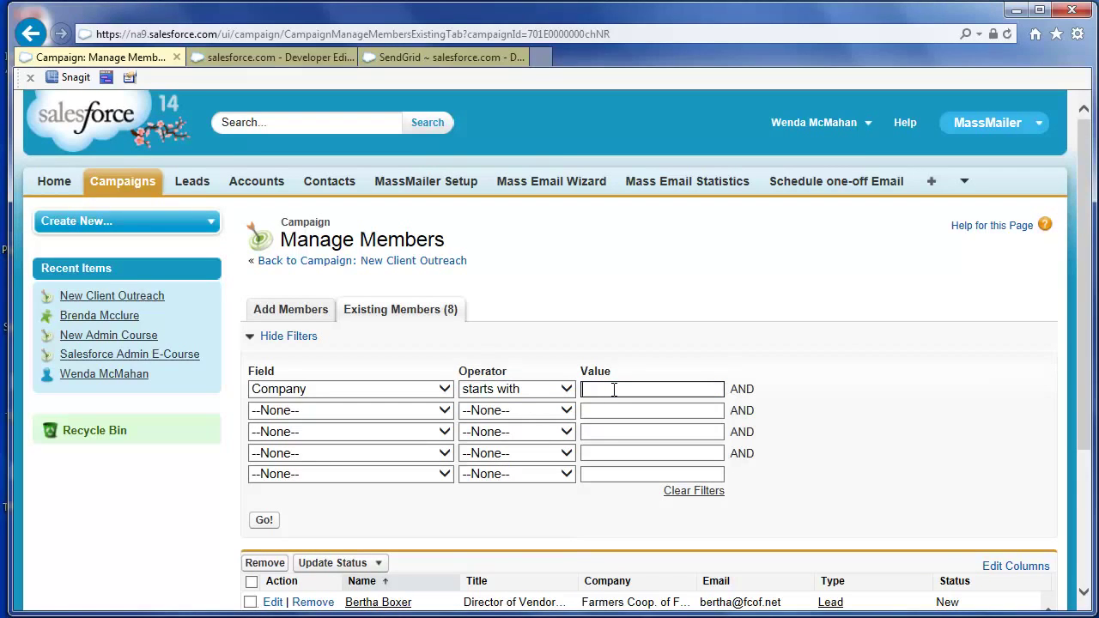
text(Handler)
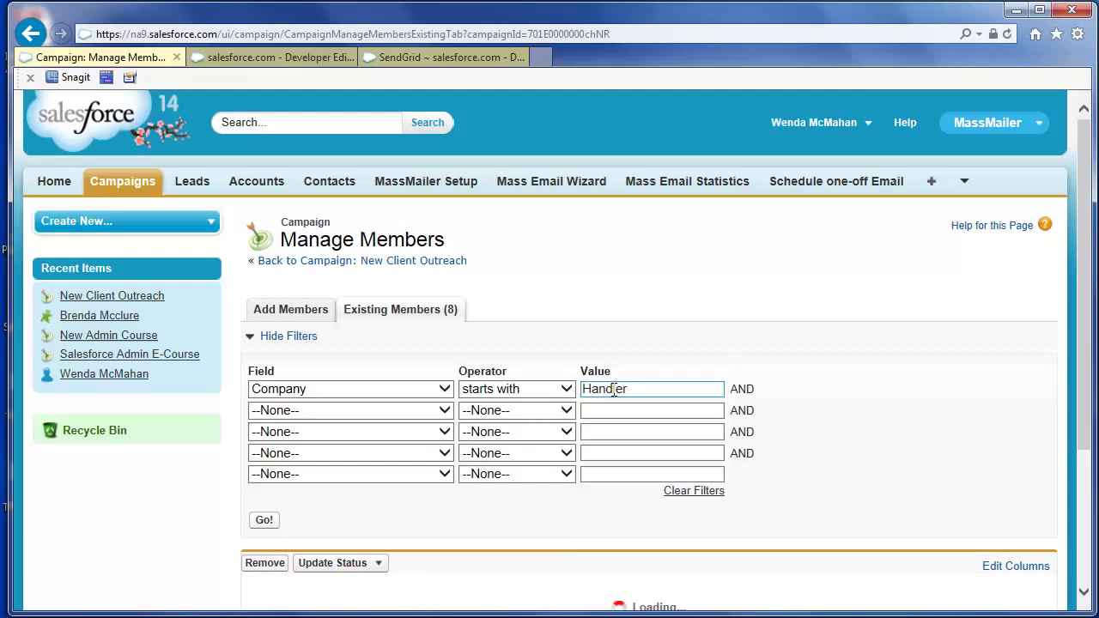
click(893, 389)
scroll(925, 413, down, 1)
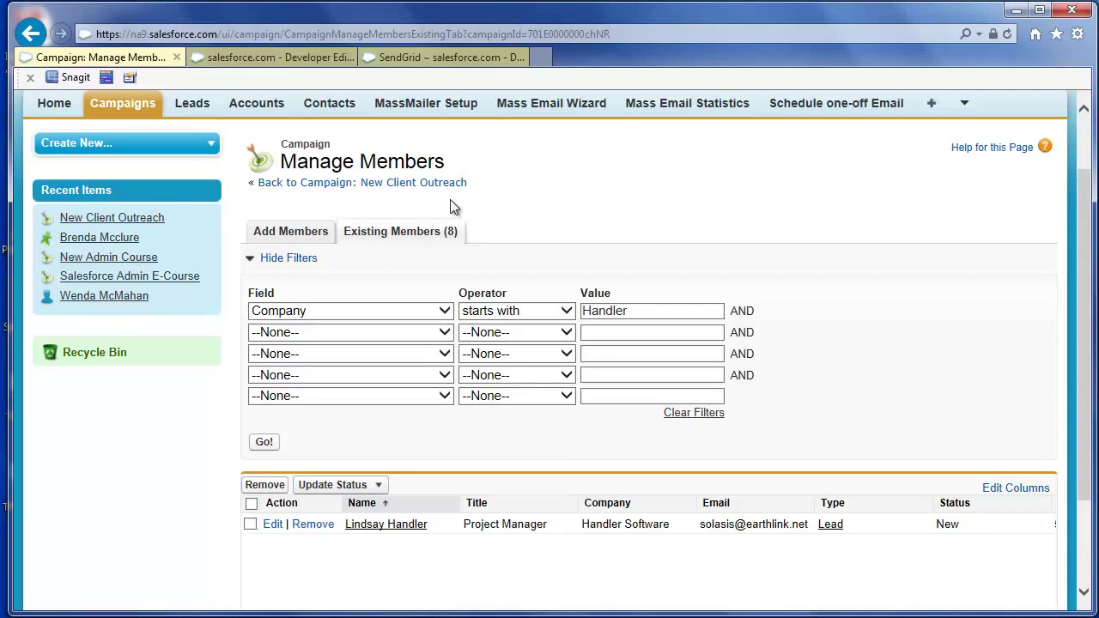
click(423, 183)
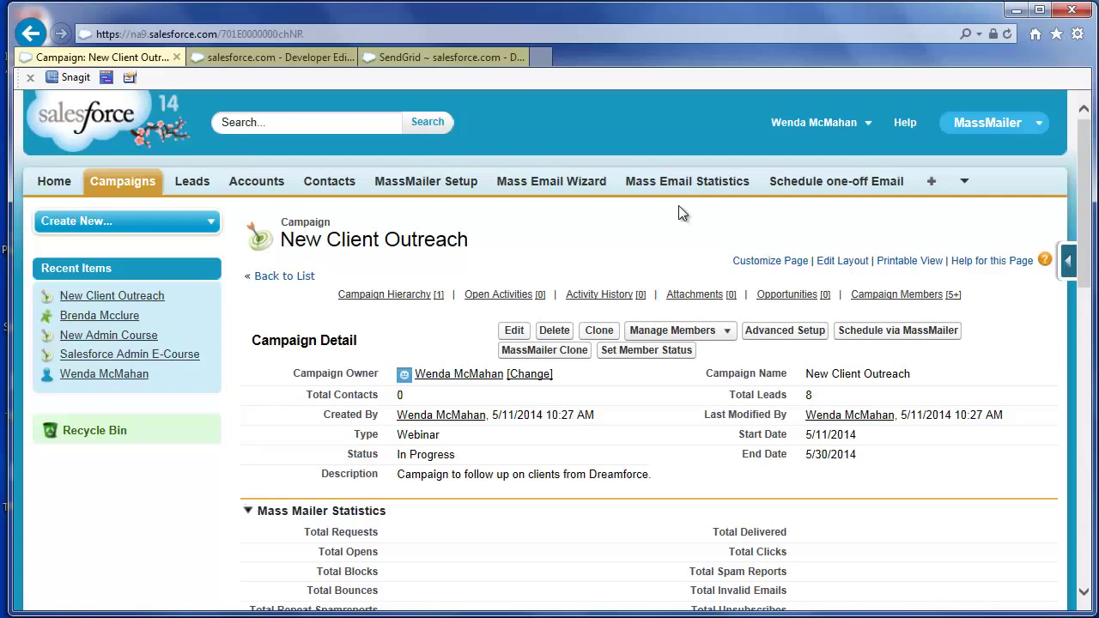
Start a MassMailer schedule for the campaign, name it MassMailer Outreach, and enable Global Bcc.
click(893, 340)
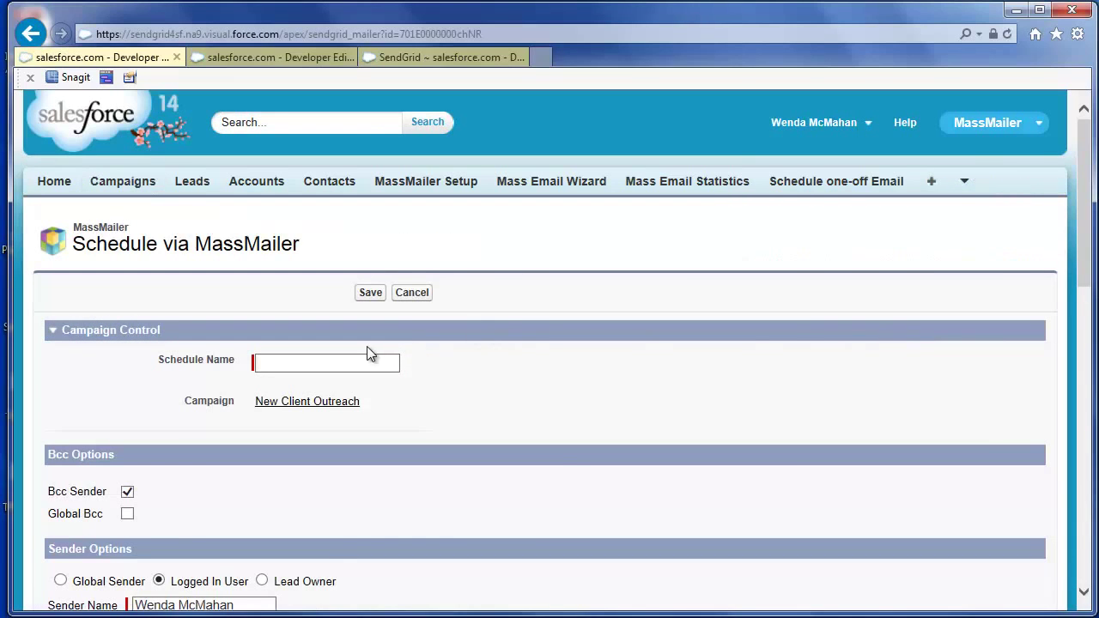
text(MassMailer Outreach)
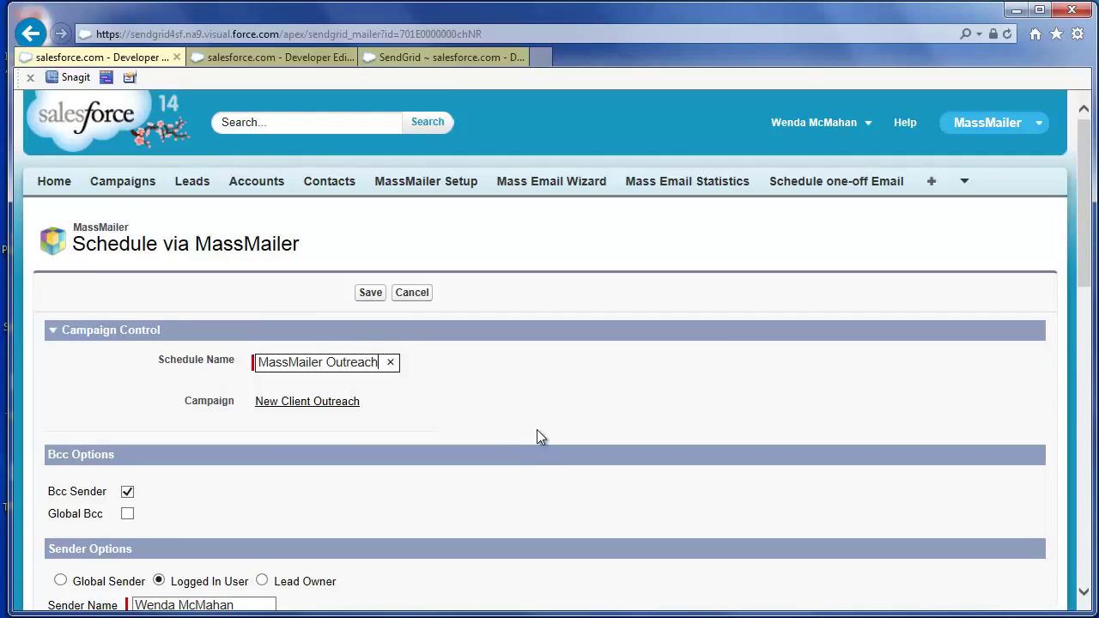
scroll(537, 433, down, 3)
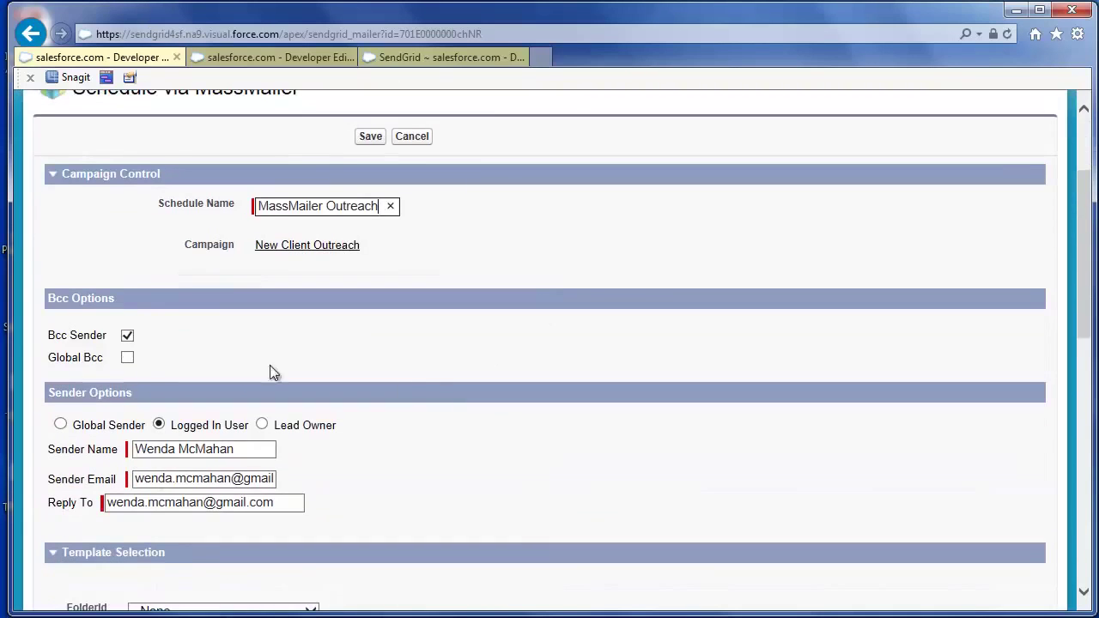
click(128, 358)
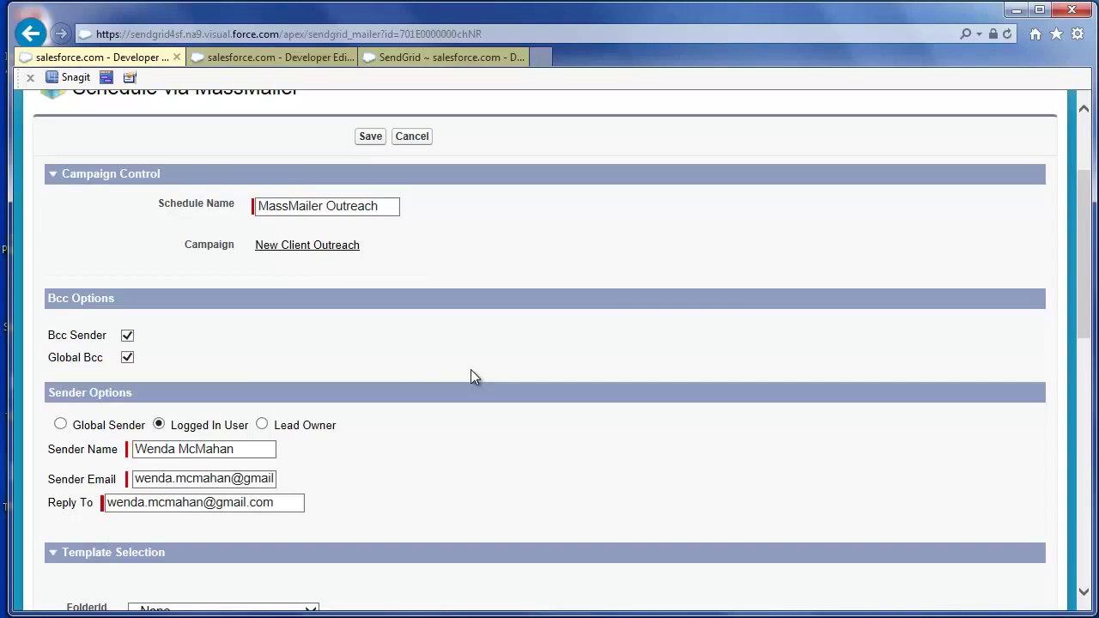
Compare the Global Sender and Logged In User sender options and set the sender to Lead Owner.
click(77, 430)
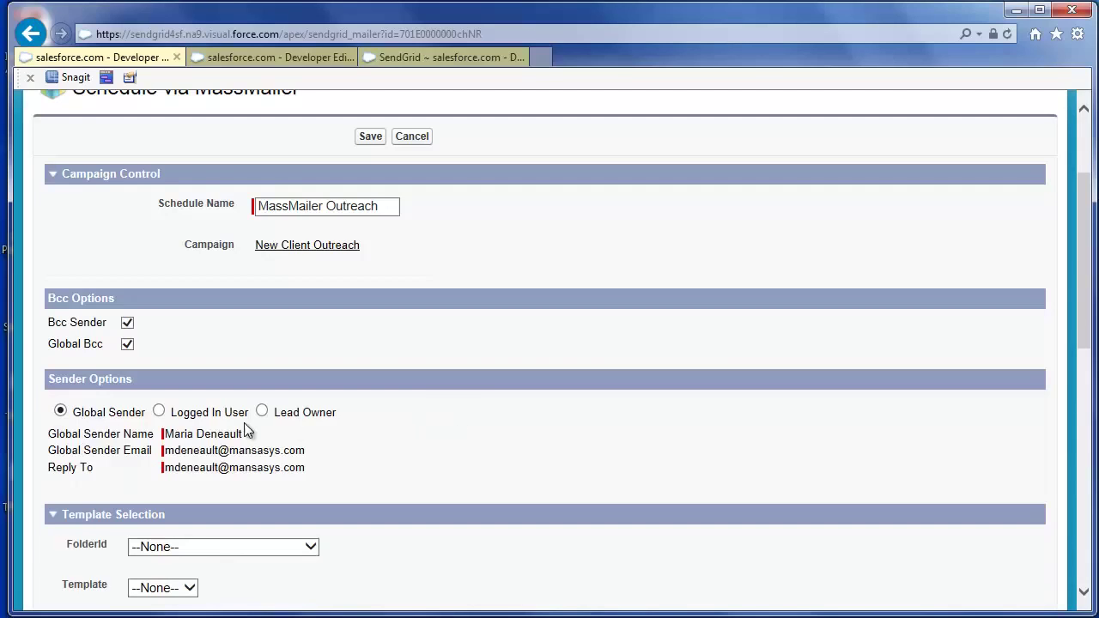
click(159, 412)
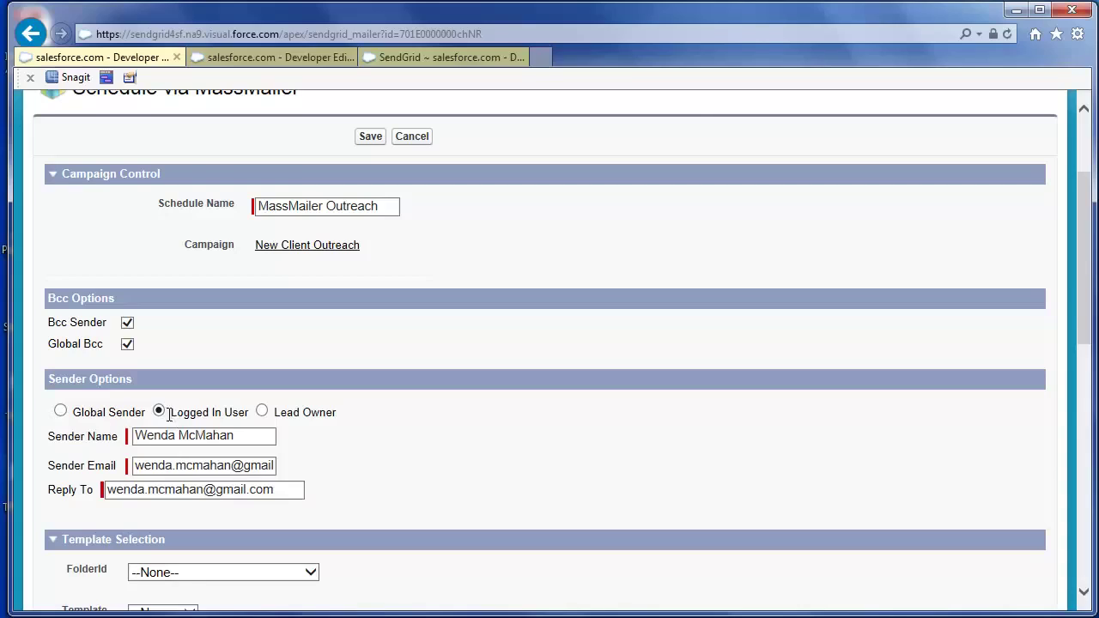
drag(300, 491, 78, 491)
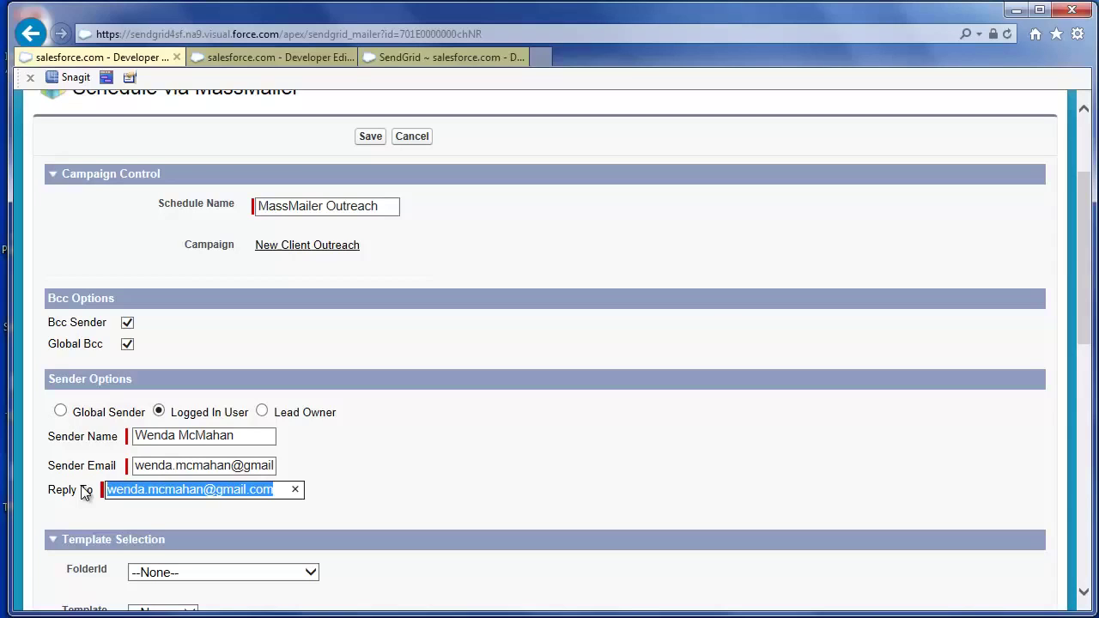
click(262, 410)
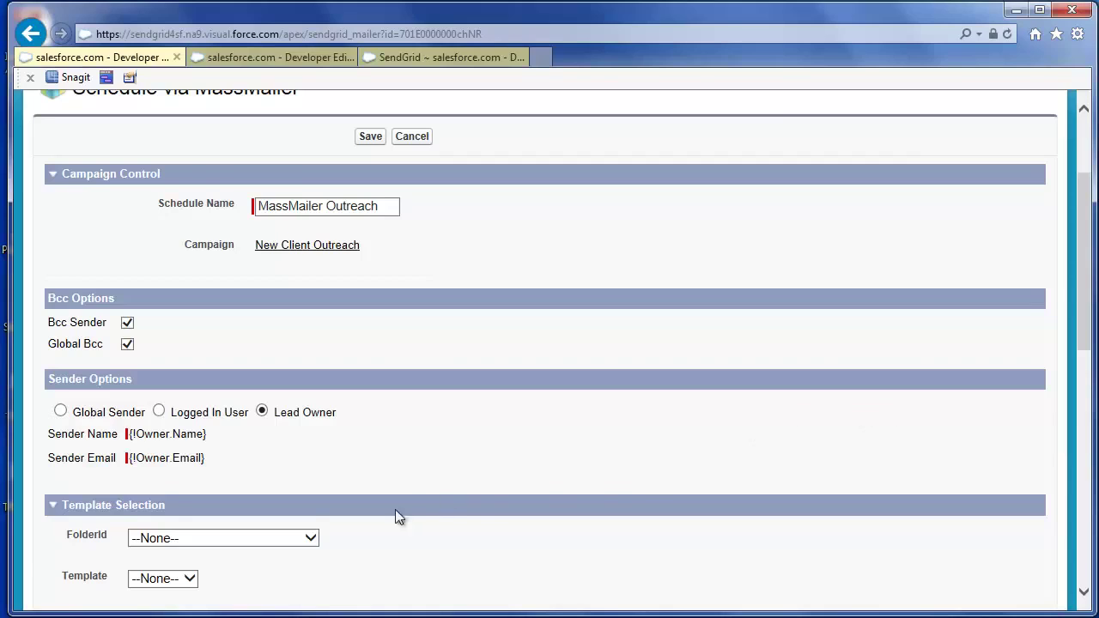
Choose the Mansa Welcome template from the Unfiled Public Email Template folder and save the mailing setup.
click(311, 538)
click(284, 553)
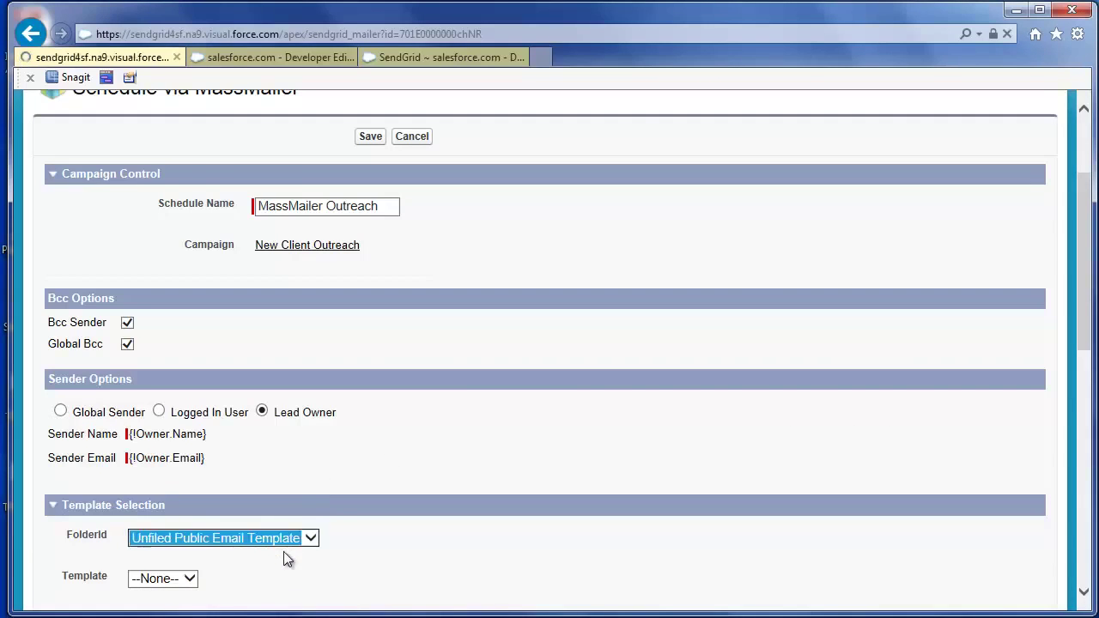
scroll(425, 543, down, 3)
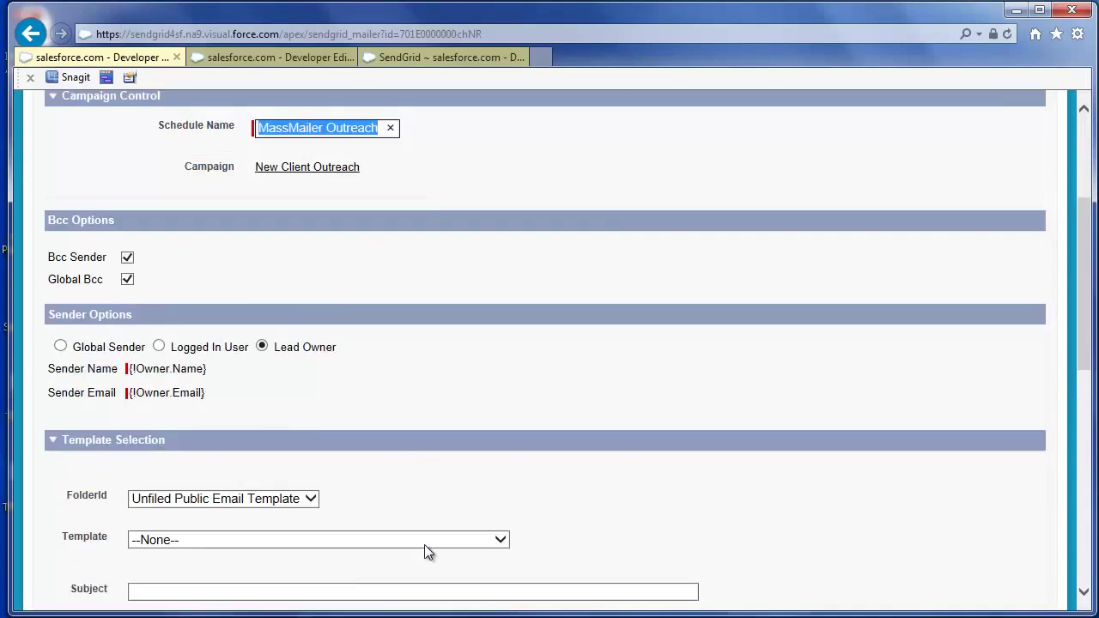
scroll(424, 544, down, 2)
click(330, 380)
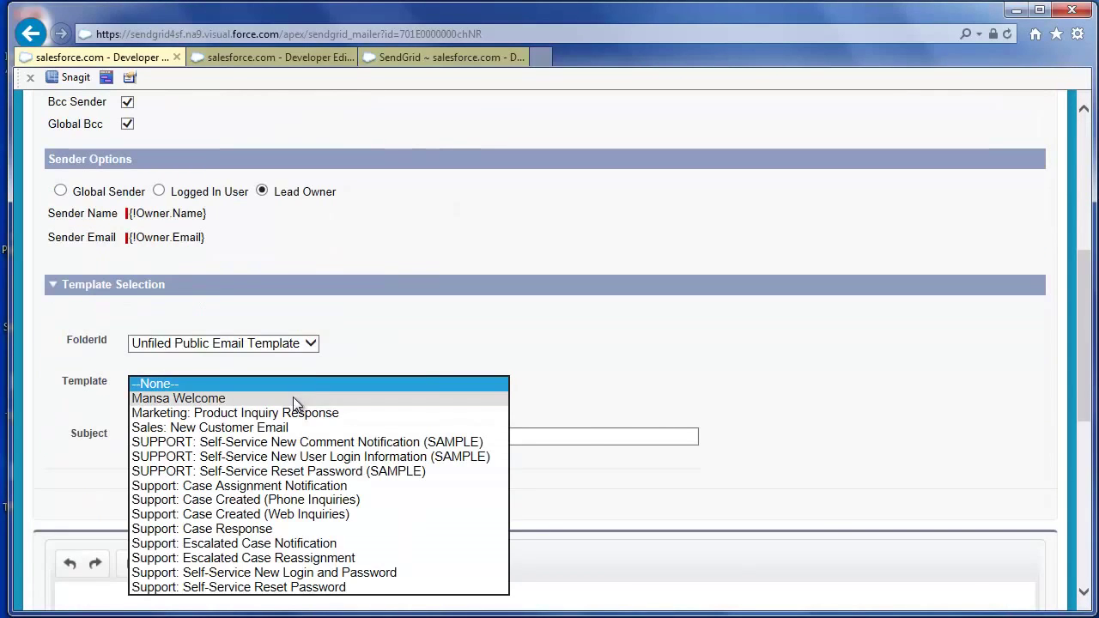
click(293, 397)
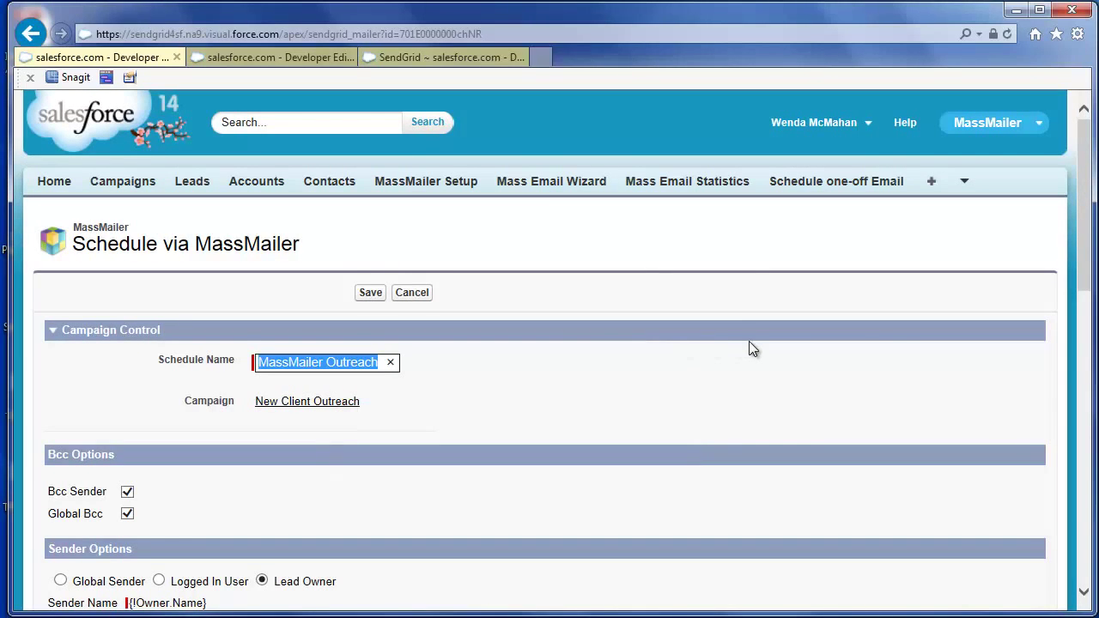
scroll(899, 336, down, 2)
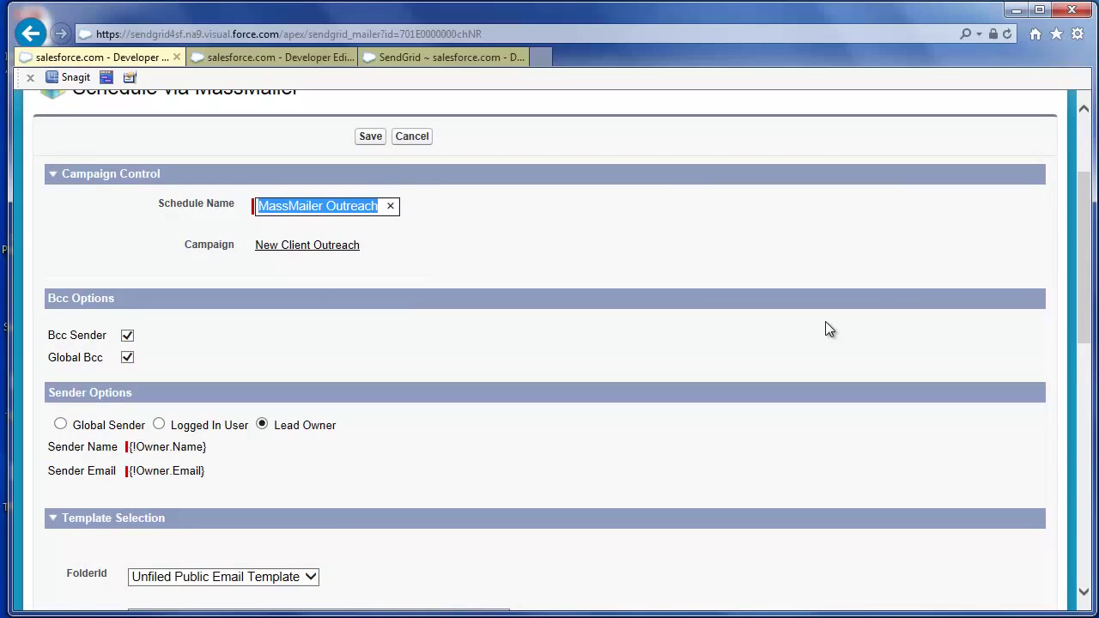
click(371, 139)
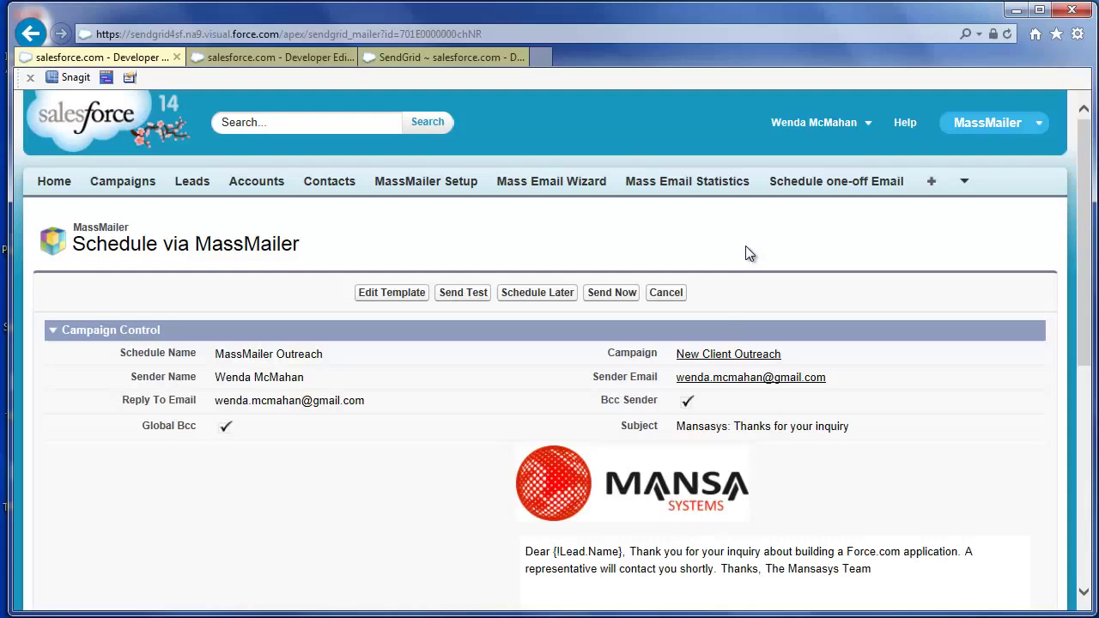
Schedule the mailing for 5/21/2014 with schedule time 4, activate the schedule, and save it.
click(520, 293)
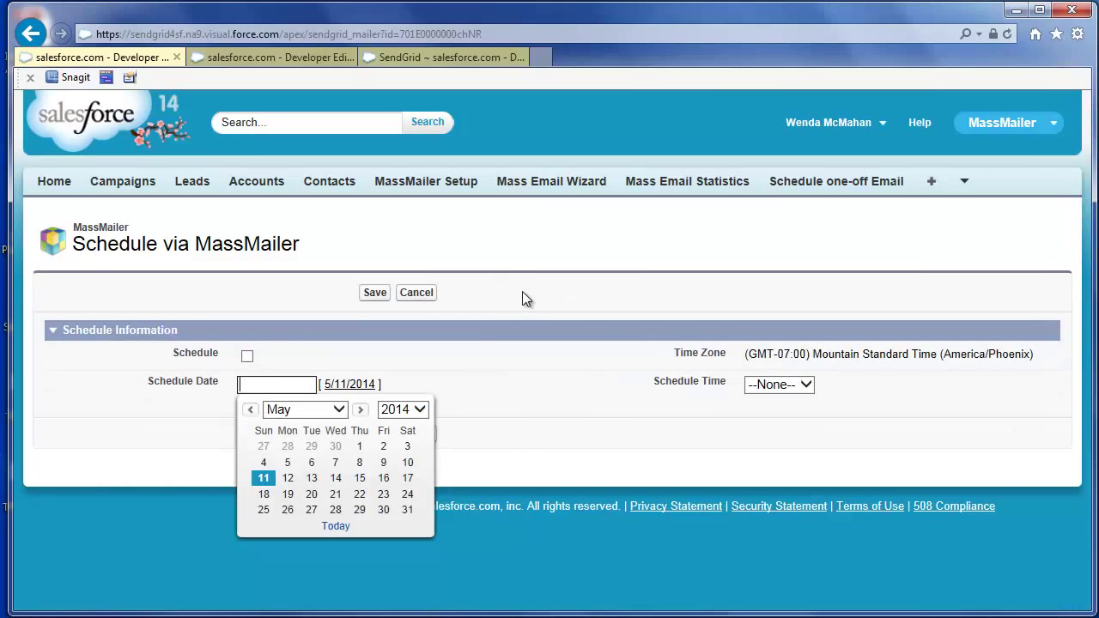
click(336, 494)
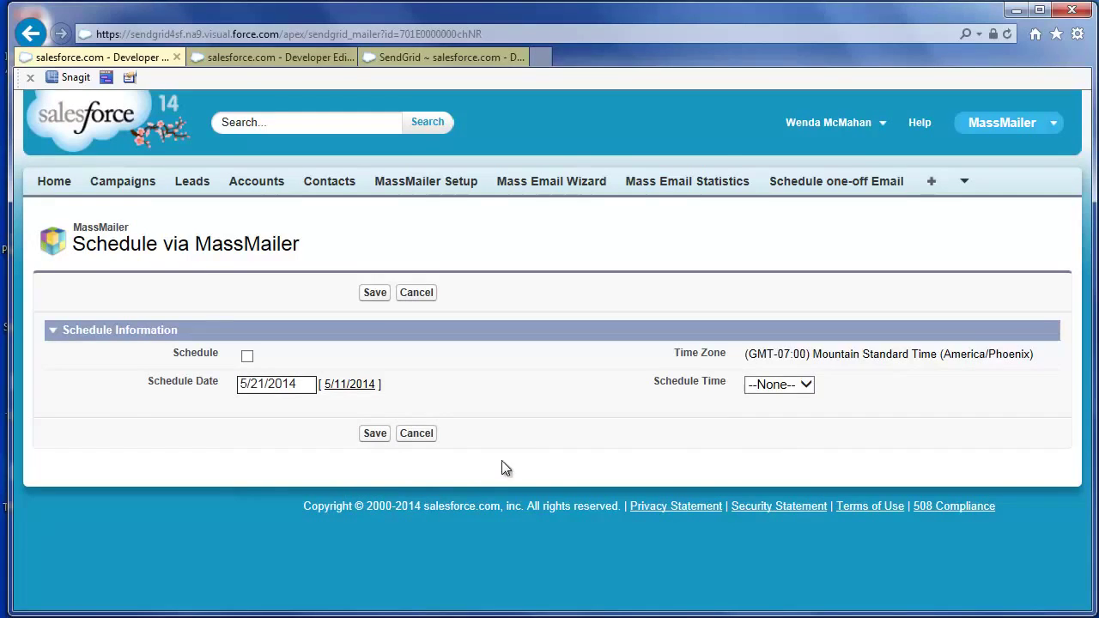
click(808, 386)
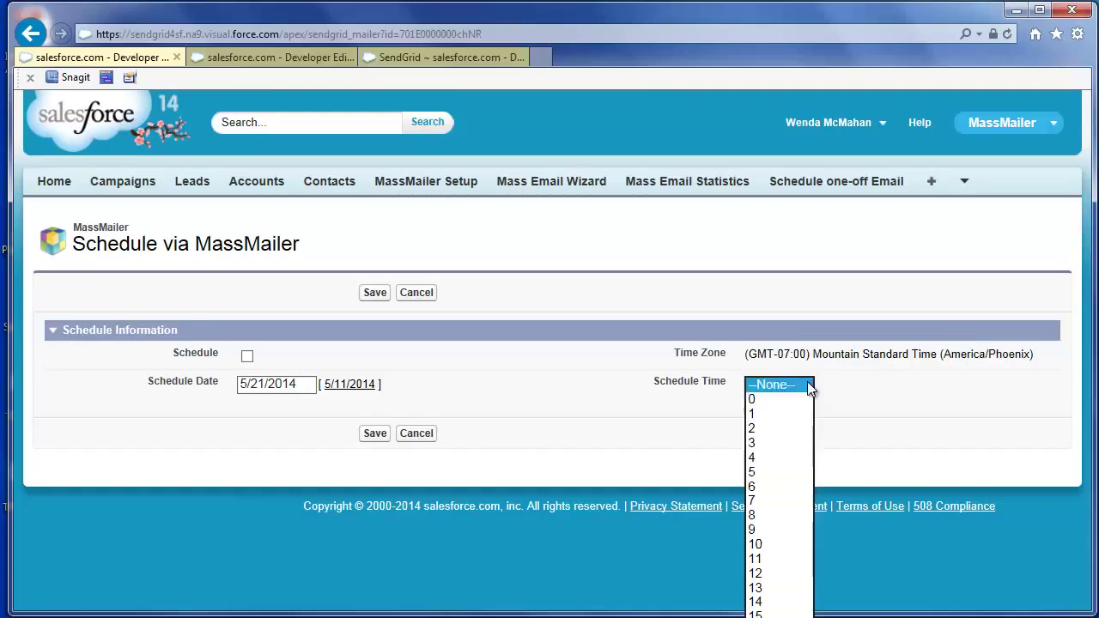
click(761, 457)
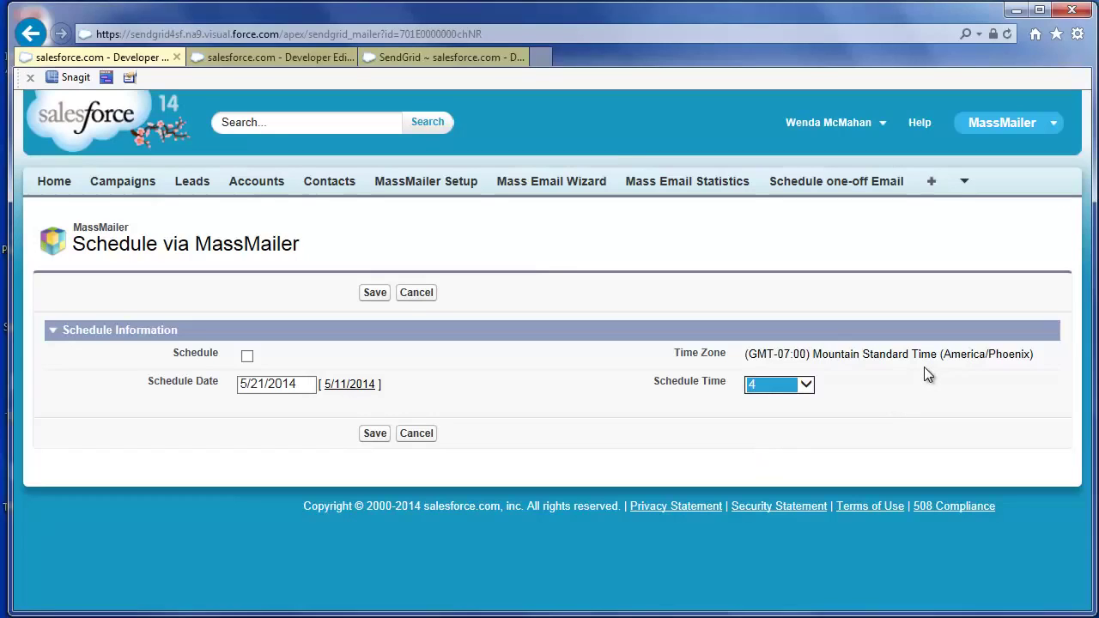
click(247, 356)
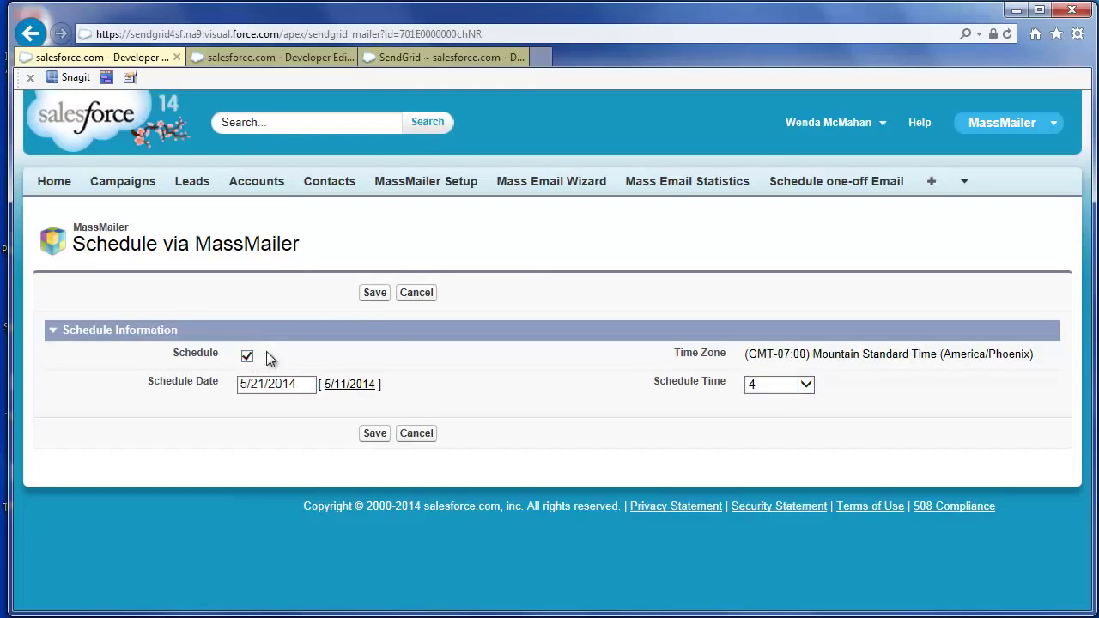
click(378, 300)
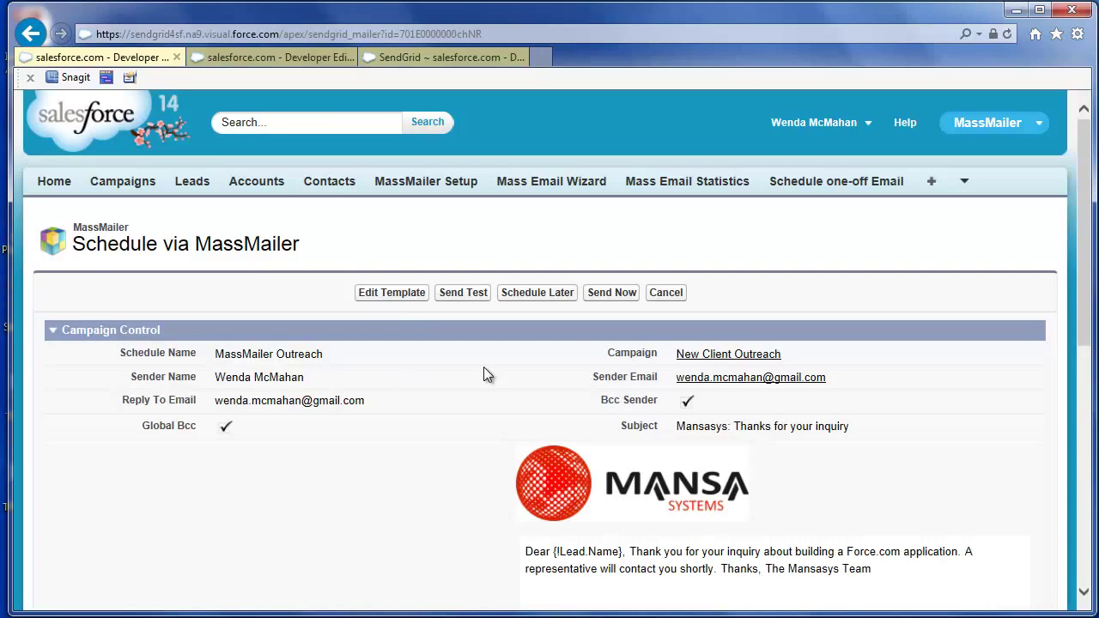
Send a test of the mailing and review the Mass Mailer Statistics on the New Client Outreach campaign.
click(479, 292)
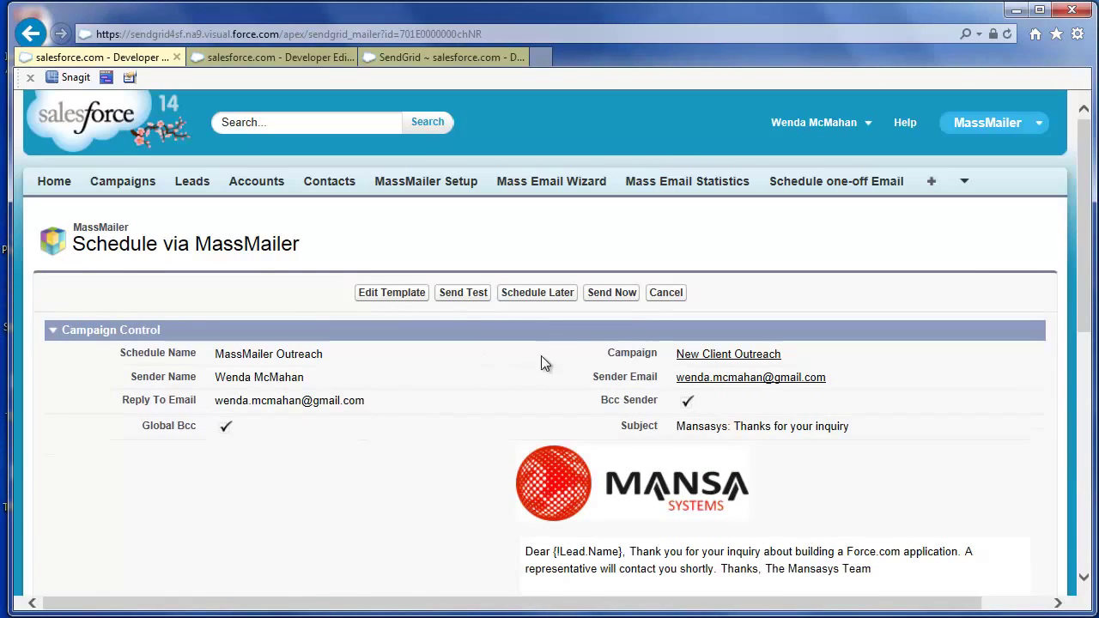
click(704, 362)
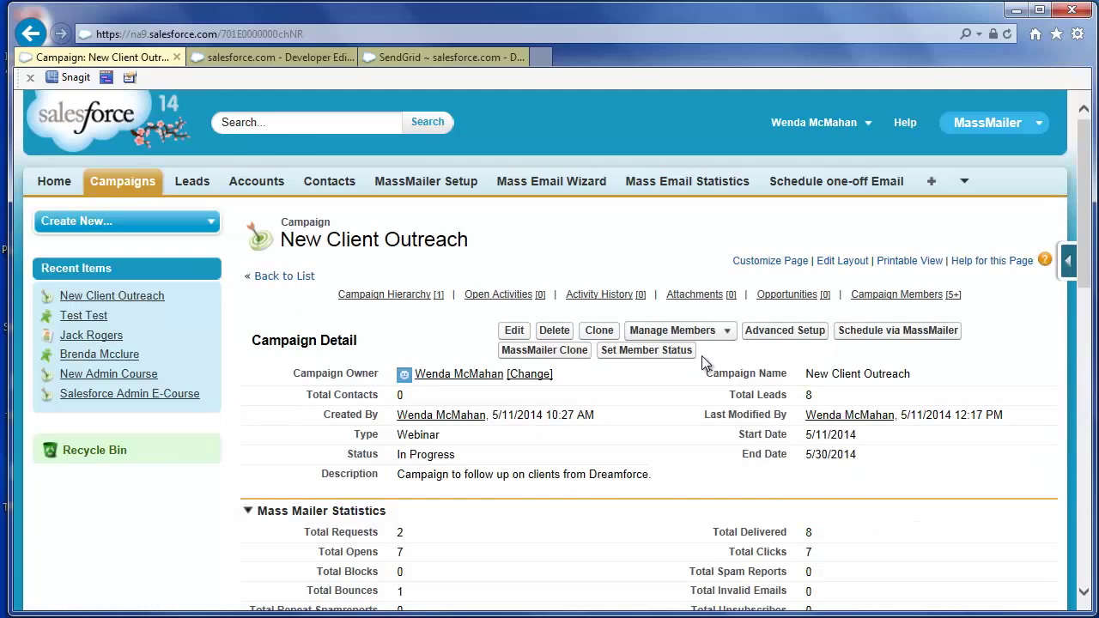
scroll(902, 419, down, 5)
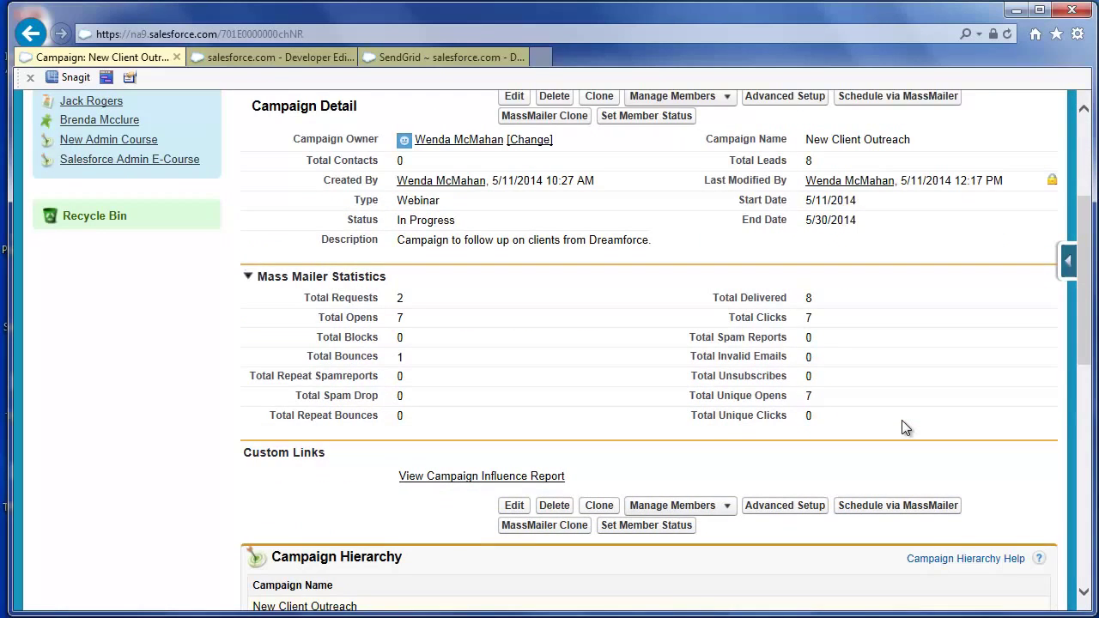